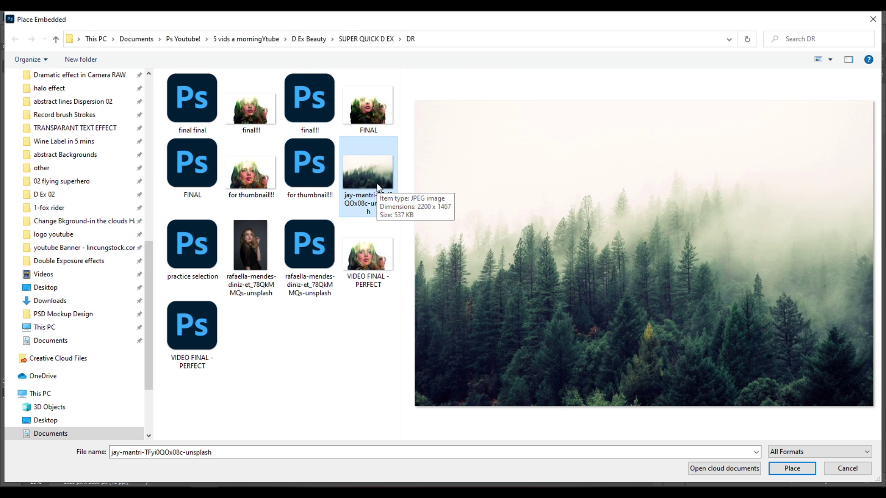
Place the misty forest photo jay-mantri-TFyi0QOx08c-unsplash over the portrait and set its blend mode to Screen
{"action": "left_click", "coordinate": [807, 468]}
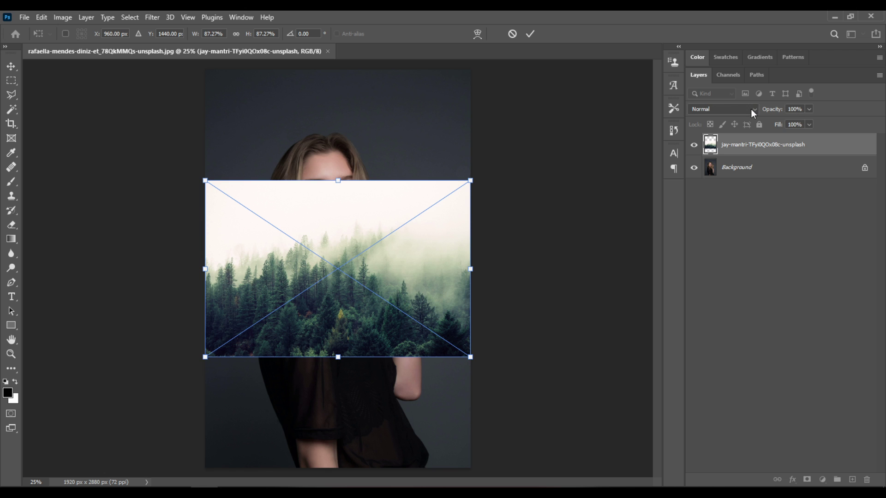
{"action": "left_click", "coordinate": [729, 109]}
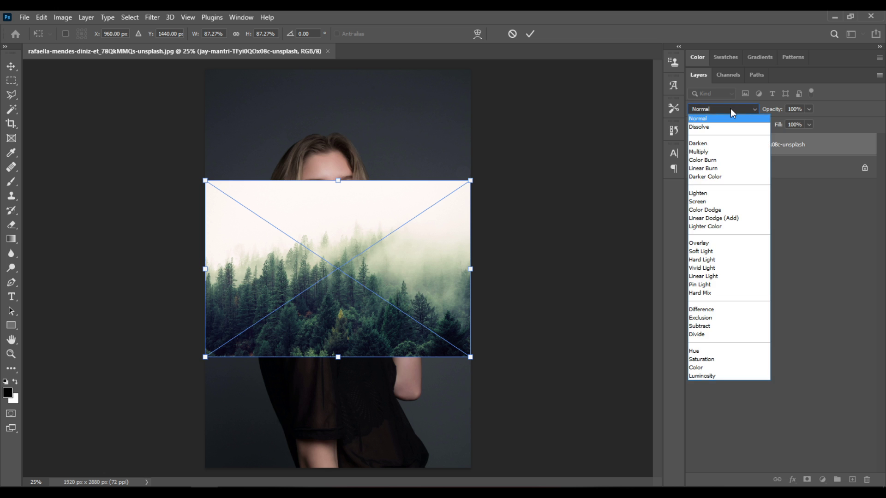
{"action": "left_click", "coordinate": [723, 201]}
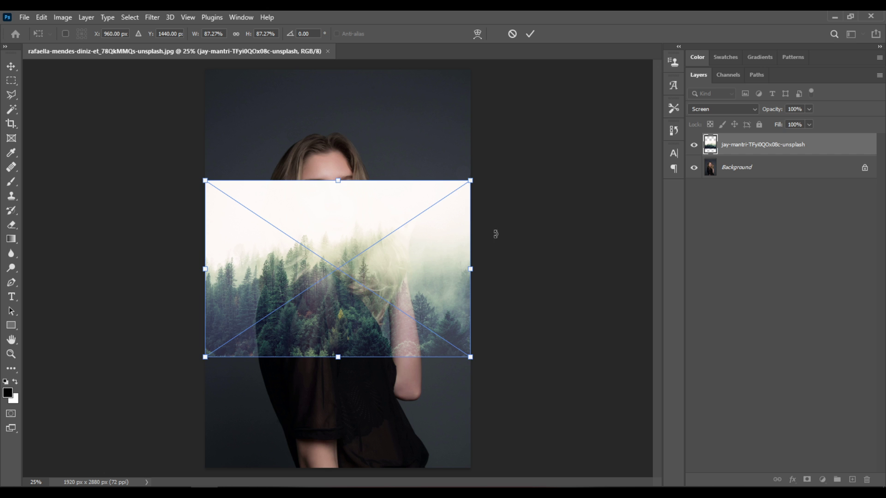
Enlarge the placed forest image to about 124.5% and move it up over the woman's face, at about Y 913 px
{"action": "left_click_drag", "start_coordinate": [470, 180], "coordinate": [526, 141]}
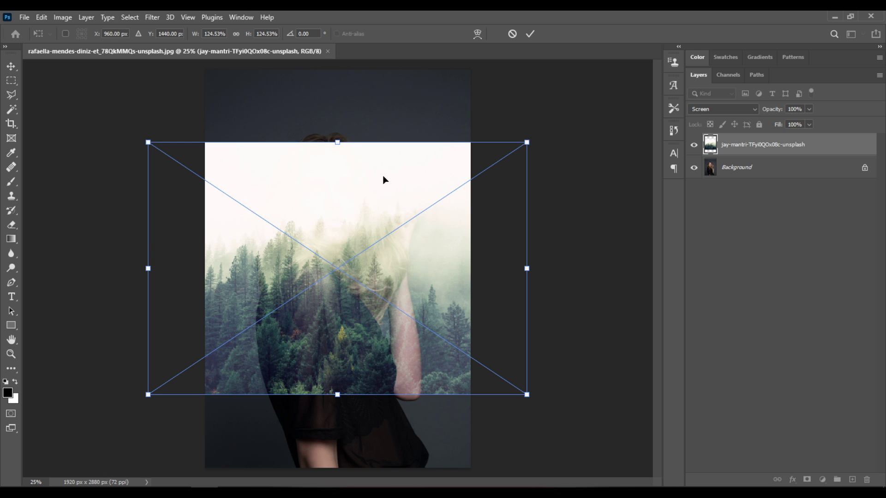
{"action": "scroll", "coordinate": [371, 192], "scroll_direction": "up", "scroll_amount": 2}
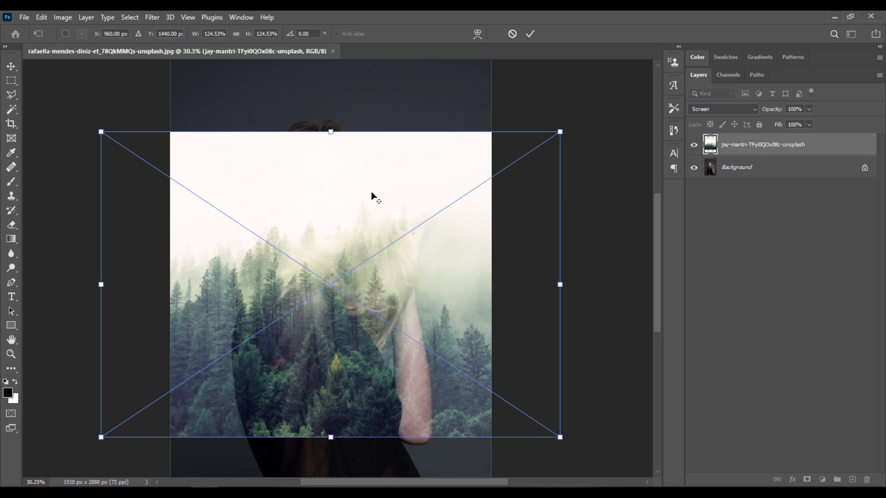
{"action": "scroll", "coordinate": [368, 230], "scroll_direction": "up", "scroll_amount": 1}
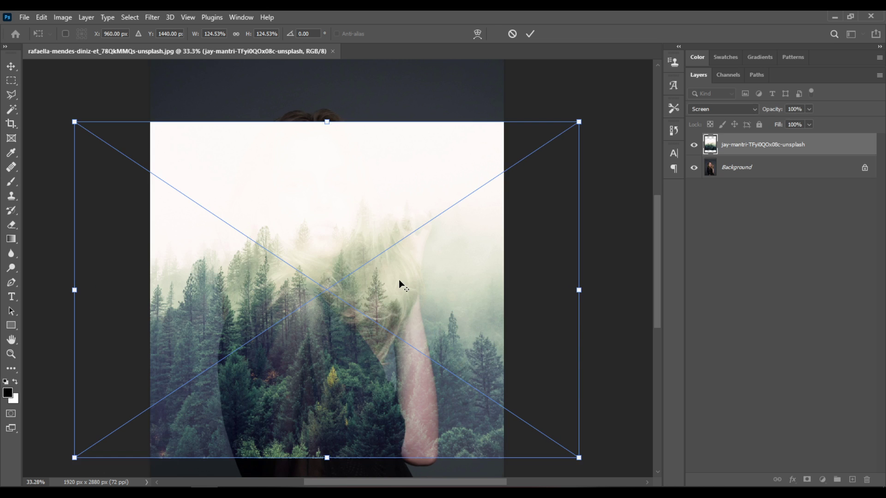
{"action": "scroll", "coordinate": [398, 279], "scroll_direction": "up", "scroll_amount": 2}
{"action": "scroll", "coordinate": [397, 280], "scroll_direction": "down", "scroll_amount": 1}
{"action": "left_click_drag", "start_coordinate": [396, 278], "coordinate": [408, 156]}
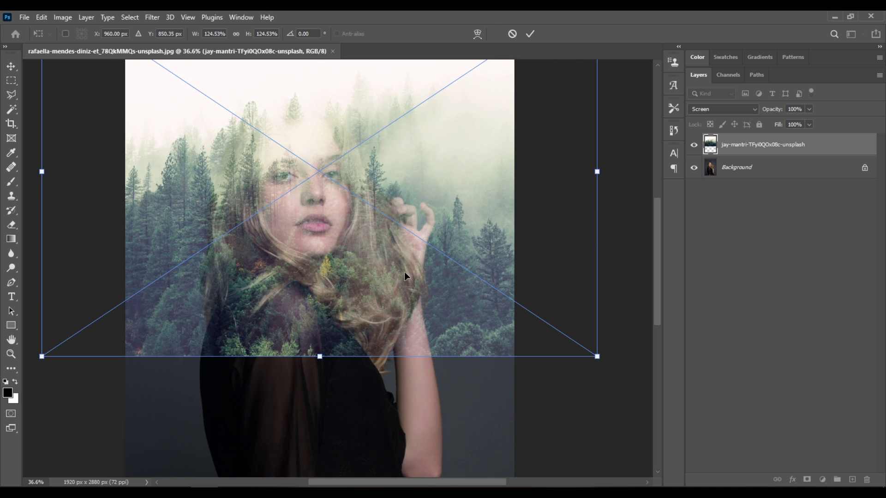
{"action": "left_click_drag", "start_coordinate": [409, 259], "coordinate": [409, 267]}
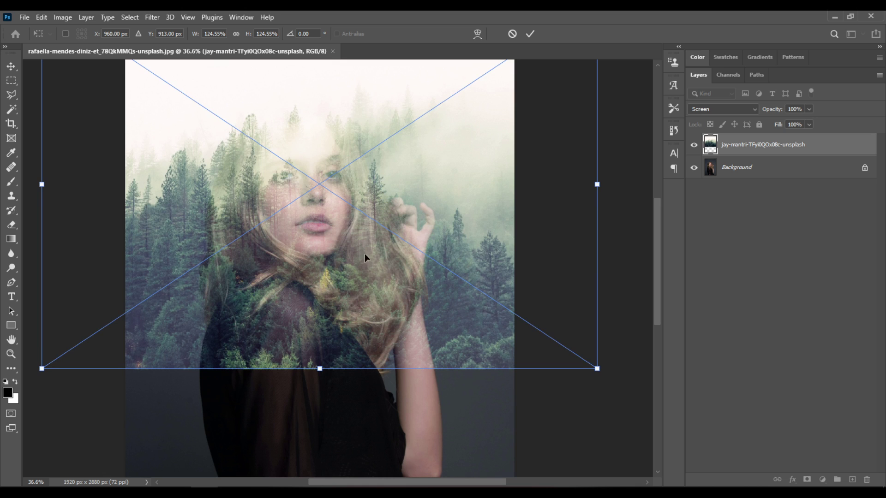
{"action": "left_click", "coordinate": [530, 34]}
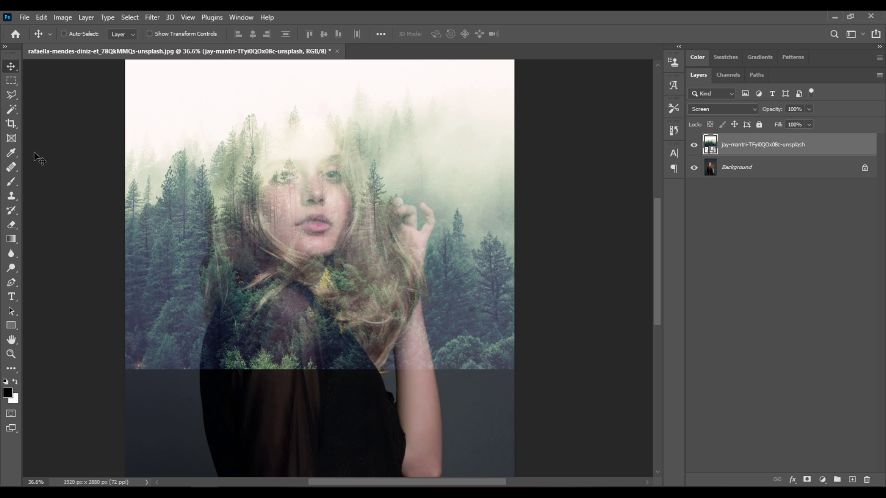
Crop the canvas to a landscape frame of about 1784 x 1135 px around the woman's head and hand
{"action": "left_click", "coordinate": [12, 124]}
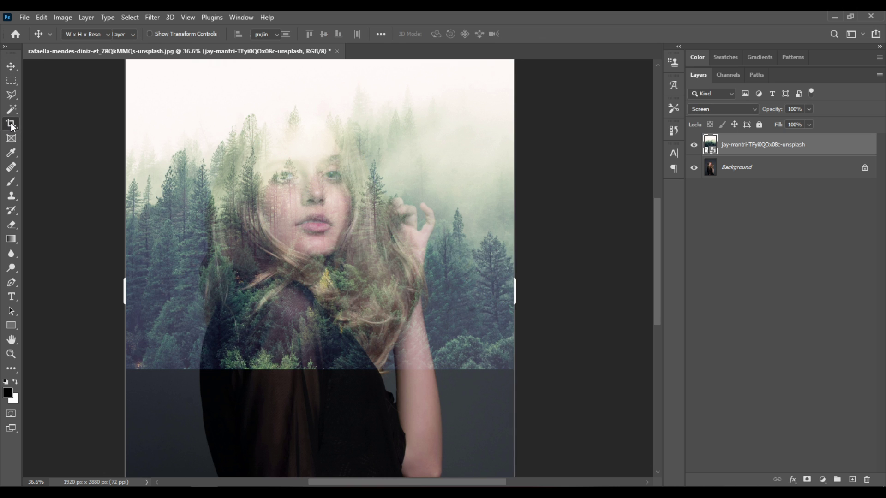
{"action": "left_click_drag", "start_coordinate": [135, 96], "coordinate": [499, 319]}
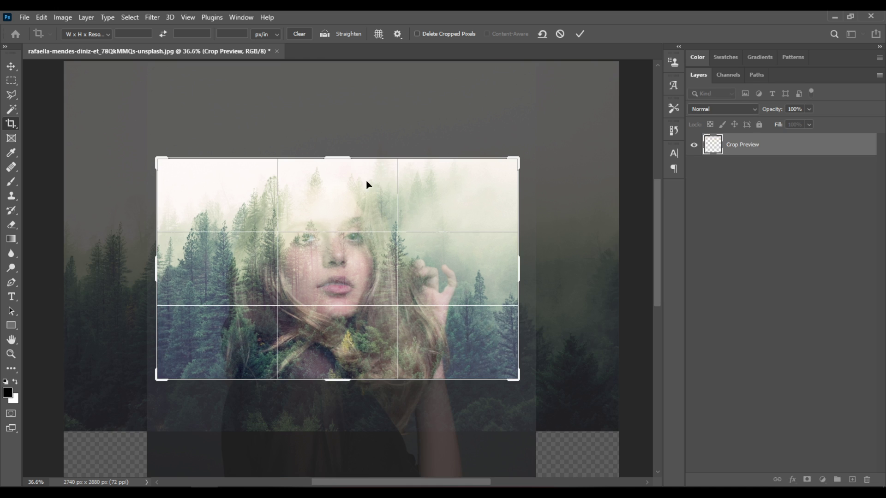
{"action": "left_click_drag", "start_coordinate": [341, 159], "coordinate": [340, 154]}
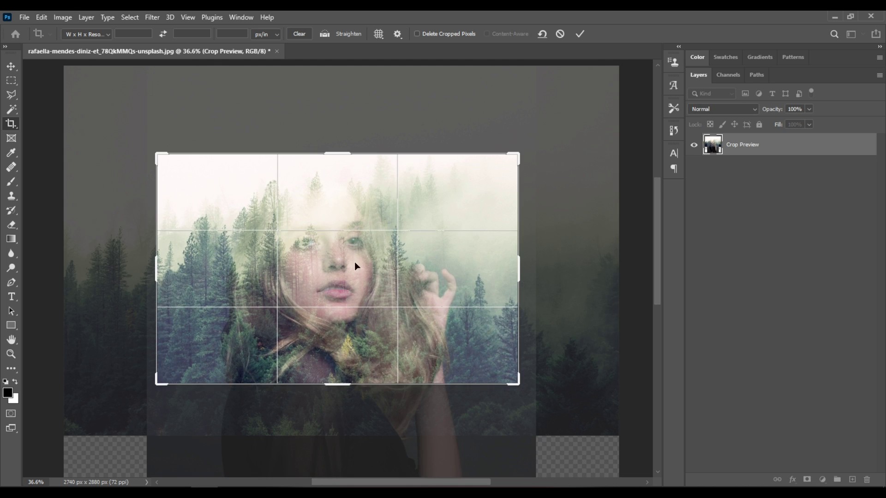
{"action": "double_click", "coordinate": [363, 274]}
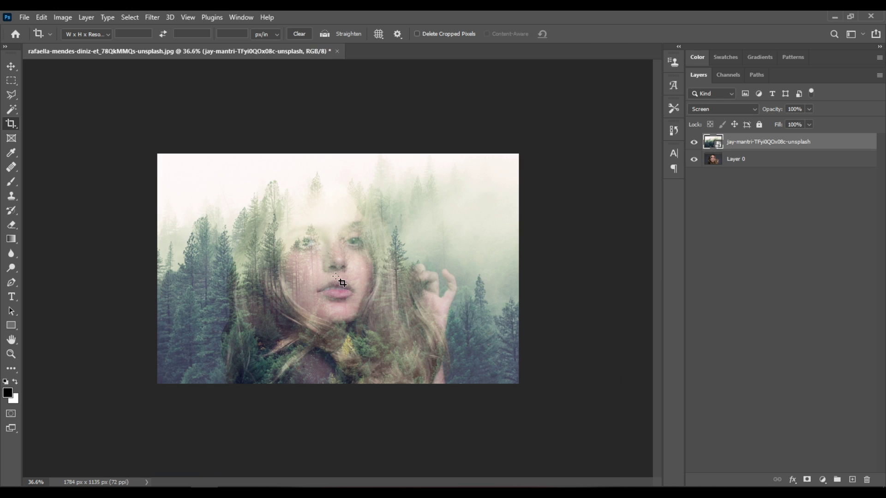
Rename the placed image's layer to forest and hide it
{"action": "key", "text": "ctrl+plus"}
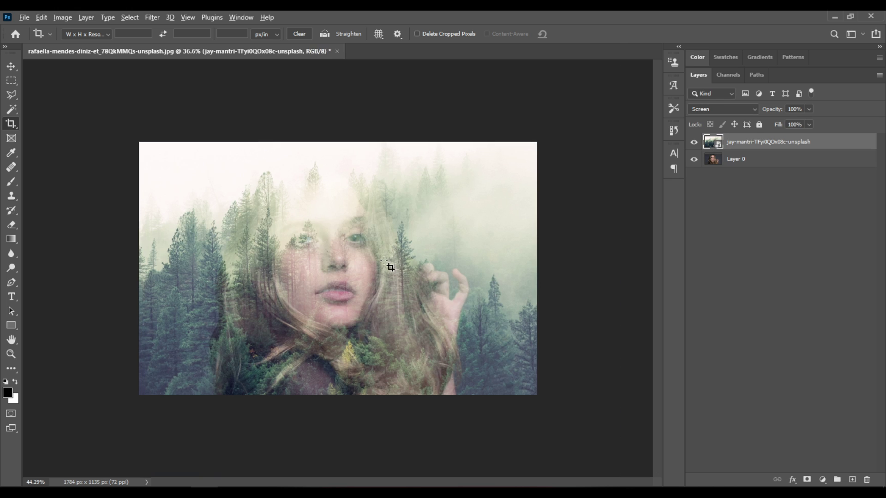
{"action": "scroll", "coordinate": [390, 267], "scroll_direction": "up", "scroll_amount": 1}
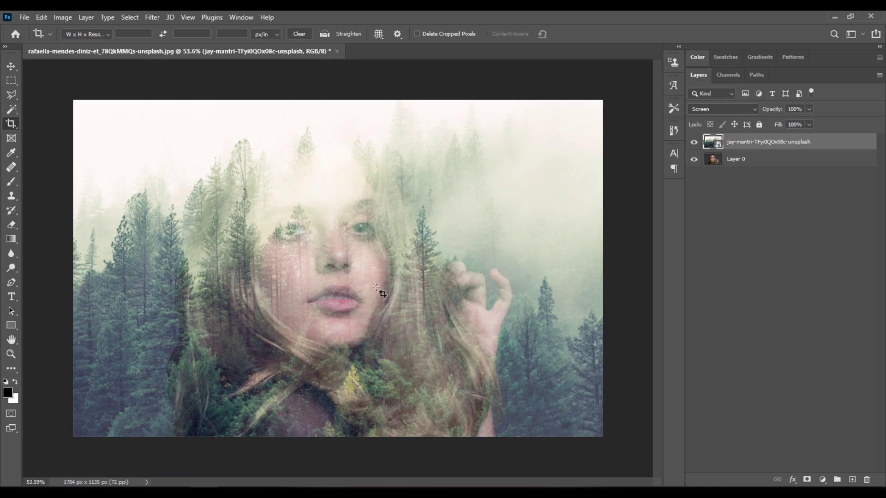
{"action": "double_click", "coordinate": [751, 144]}
{"action": "type", "text": "forest"}
{"action": "key", "text": "Return"}
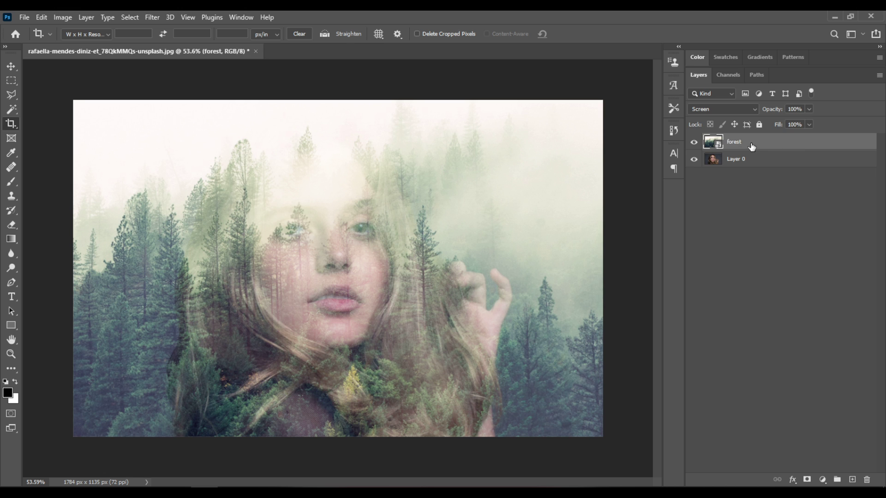
{"action": "left_click", "coordinate": [694, 144]}
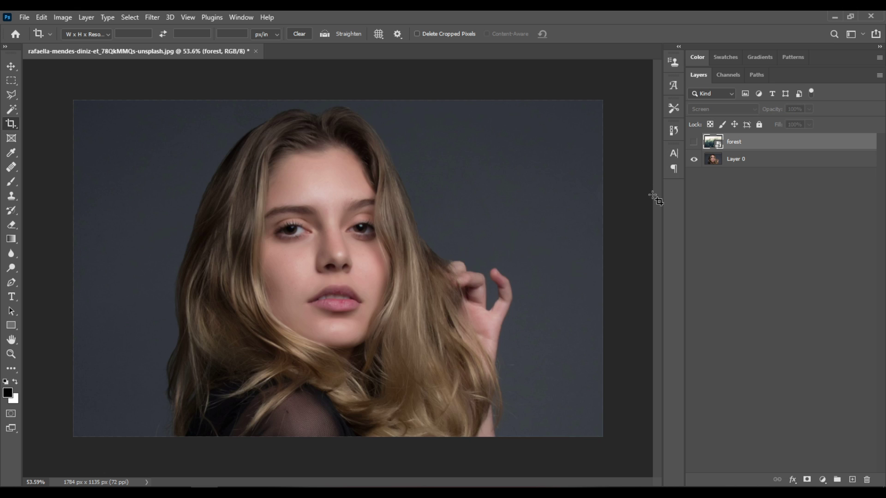
Activate the Magic Wand Tool with a tolerance of 10 and try to sample the dark backdrop beside the hair
{"action": "left_click", "coordinate": [12, 109]}
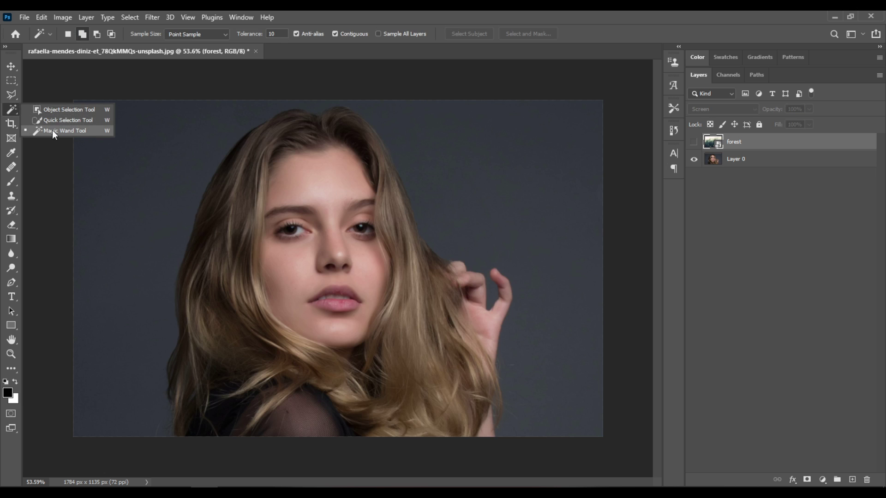
{"action": "left_click", "coordinate": [94, 132]}
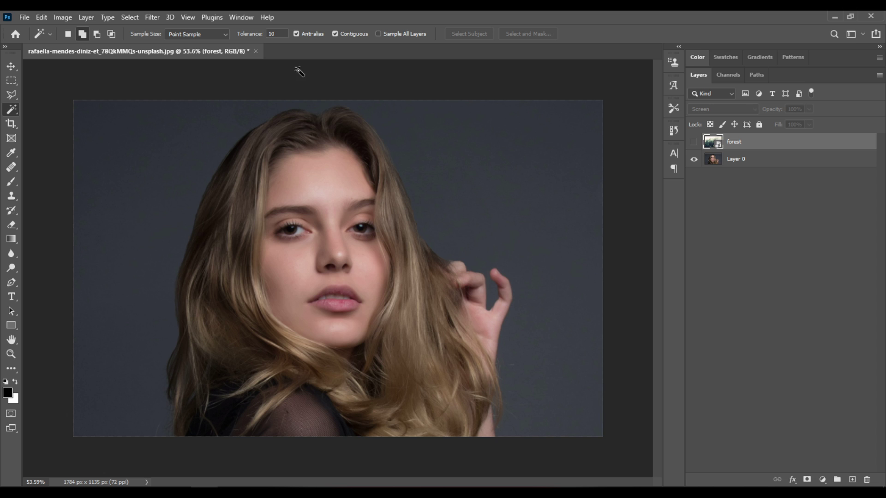
{"action": "left_click_drag", "start_coordinate": [274, 32], "coordinate": [269, 36]}
{"action": "left_click", "coordinate": [140, 192]}
Make the portrait layer active and rename it to girl
{"action": "left_click", "coordinate": [742, 160]}
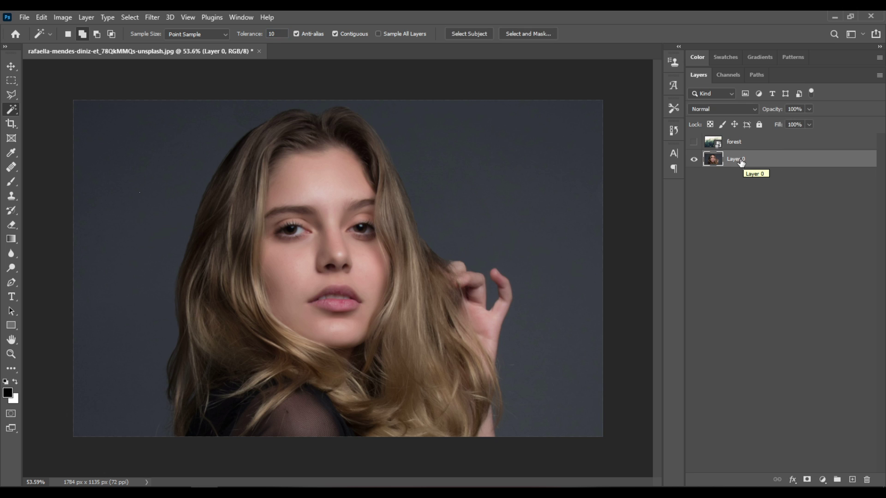
{"action": "double_click", "coordinate": [739, 159]}
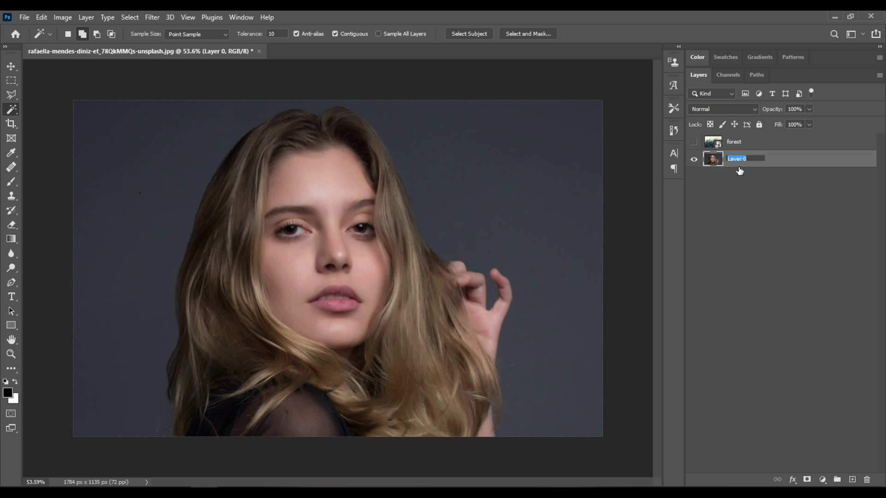
{"action": "type", "text": "o"}
{"action": "key", "text": "Return"}
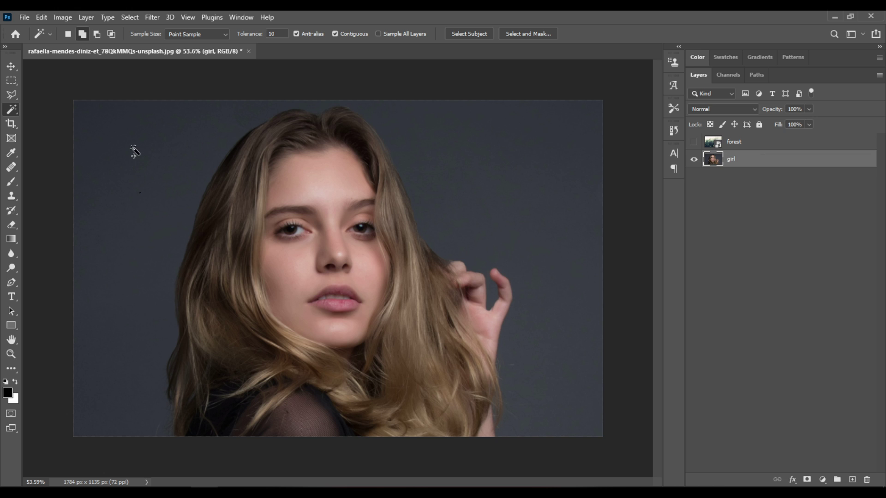
Select the dark backdrop on both sides of the woman with the Magic Wand, adding the stray unselected spots beside her arm
{"action": "left_click", "coordinate": [132, 162]}
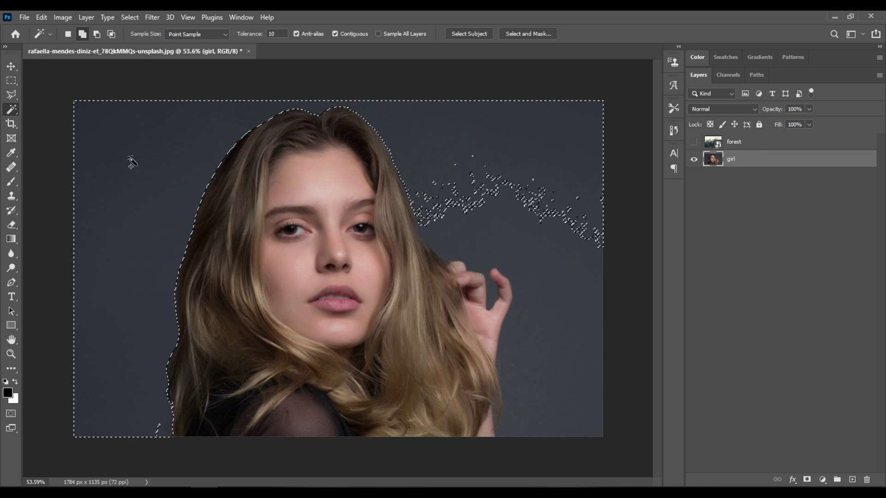
{"action": "left_click", "coordinate": [560, 252]}
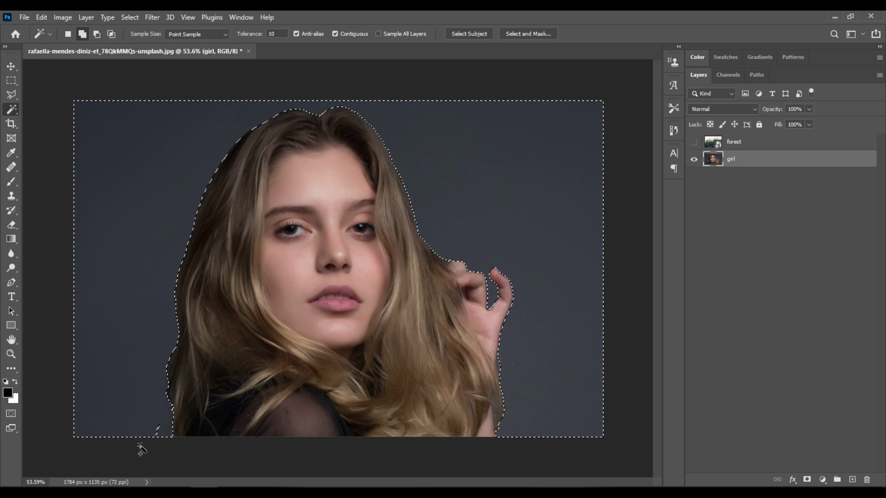
{"action": "scroll", "coordinate": [516, 421], "scroll_direction": "up", "scroll_amount": 2}
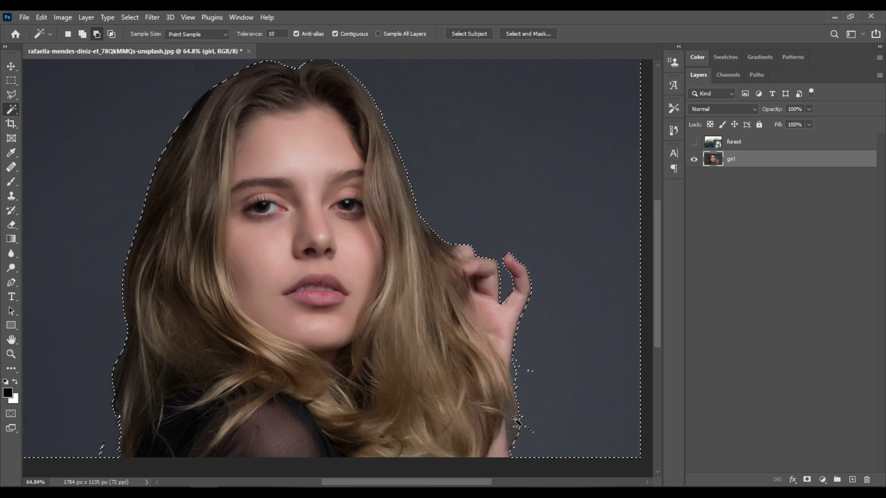
{"action": "scroll", "coordinate": [516, 420], "scroll_direction": "up", "scroll_amount": 5}
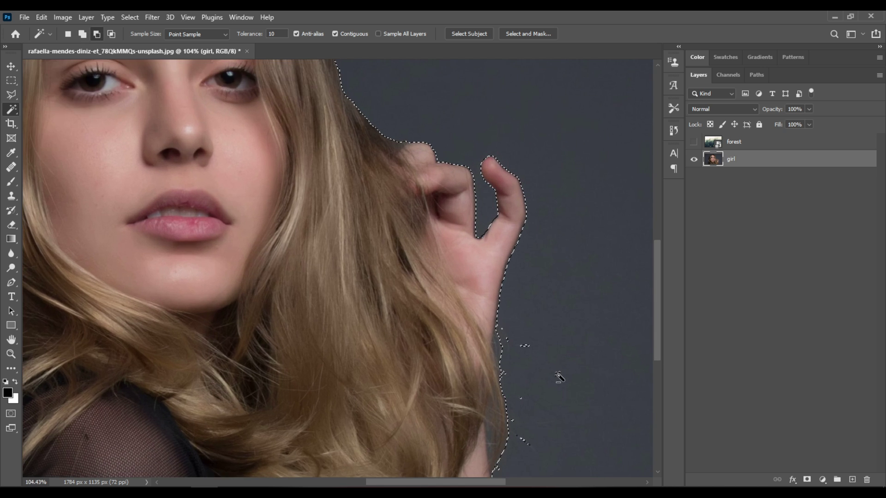
{"action": "scroll", "coordinate": [557, 376], "scroll_direction": "up", "scroll_amount": 14}
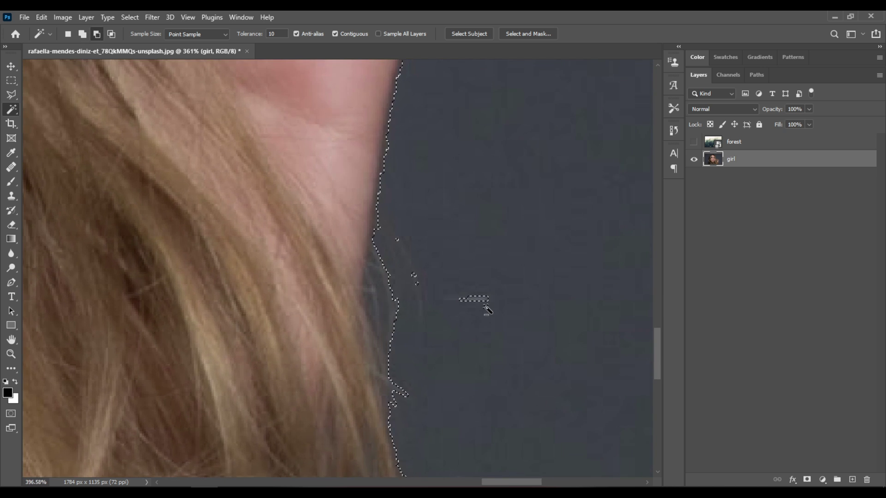
{"action": "scroll", "coordinate": [487, 310], "scroll_direction": "up", "scroll_amount": 1}
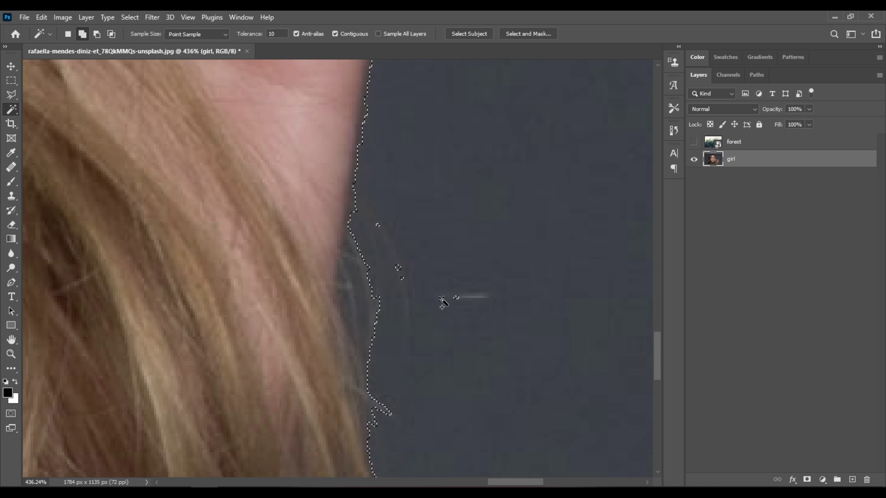
{"action": "left_click", "coordinate": [456, 299]}
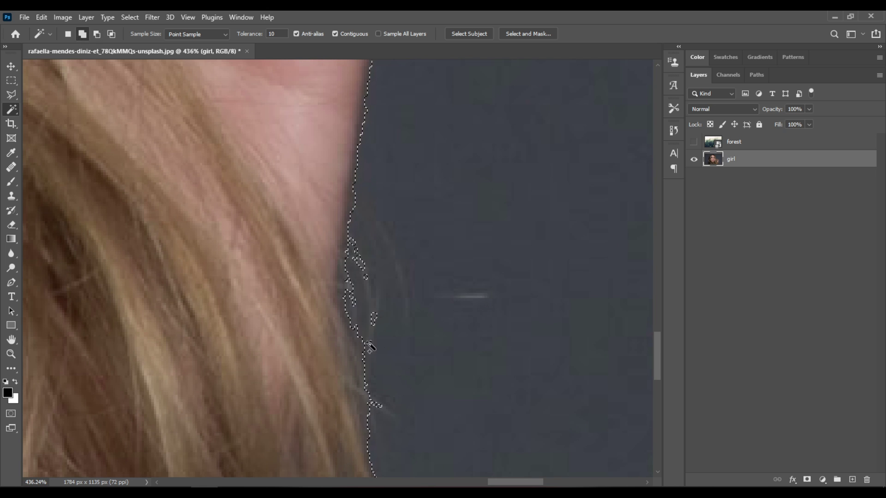
{"action": "scroll", "coordinate": [503, 318], "scroll_direction": "down", "scroll_amount": 15}
{"action": "scroll", "coordinate": [510, 317], "scroll_direction": "up", "scroll_amount": 10}
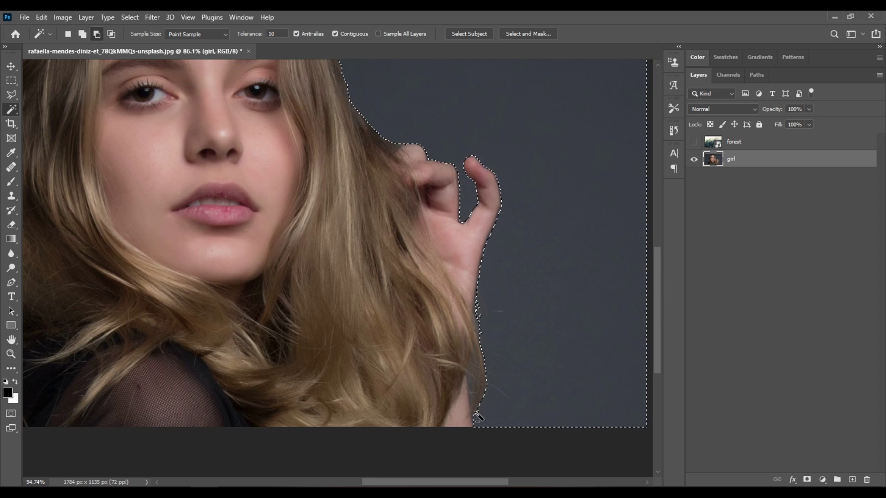
{"action": "left_click", "coordinate": [462, 363]}
{"action": "scroll", "coordinate": [499, 372], "scroll_direction": "down", "scroll_amount": 8}
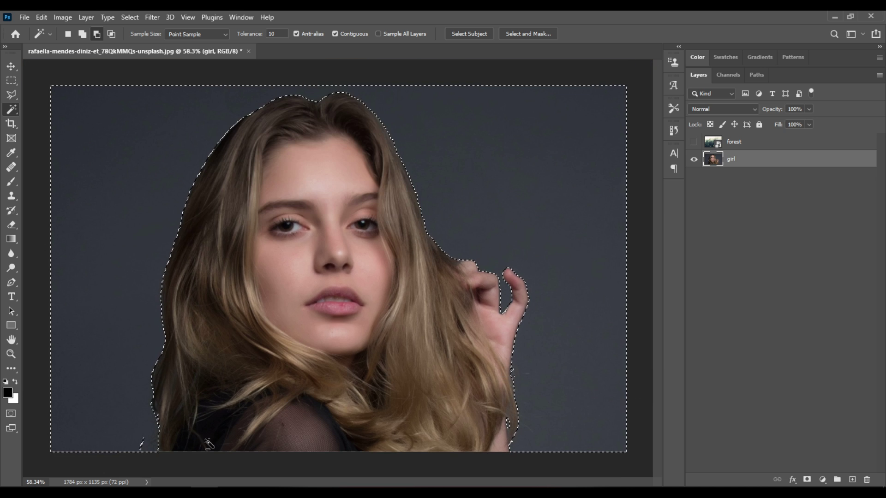
Add the stray unselected streak beside the lower hair, near the shoulder, to the backdrop selection
{"action": "scroll", "coordinate": [138, 455], "scroll_direction": "up", "scroll_amount": 6}
{"action": "scroll", "coordinate": [146, 456], "scroll_direction": "up", "scroll_amount": 8}
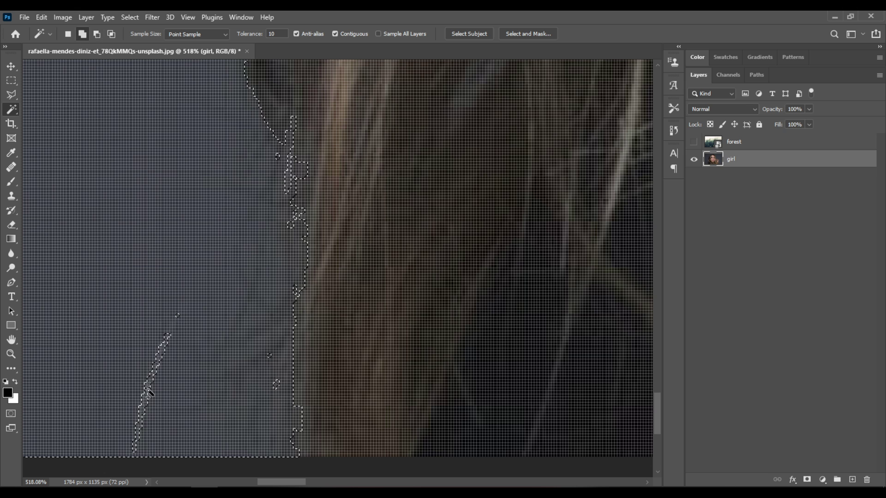
{"action": "left_click", "coordinate": [147, 390]}
{"action": "scroll", "coordinate": [223, 390], "scroll_direction": "down", "scroll_amount": 3}
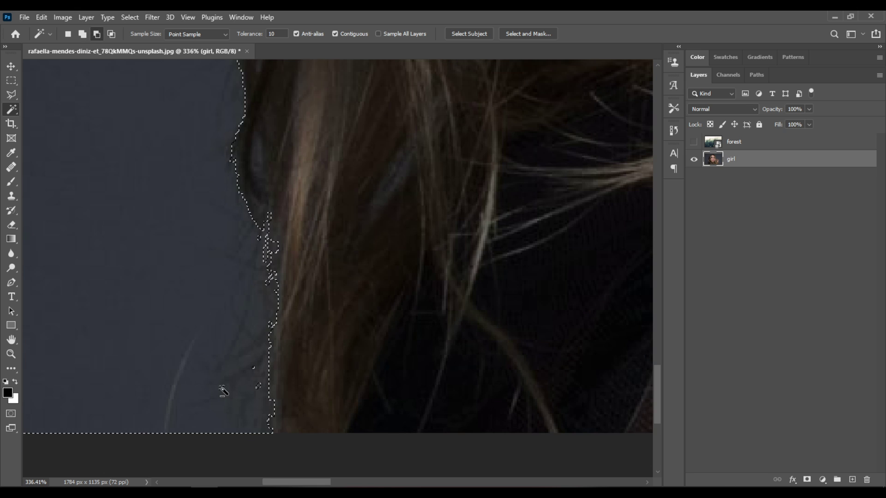
{"action": "scroll", "coordinate": [239, 377], "scroll_direction": "down", "scroll_amount": 9}
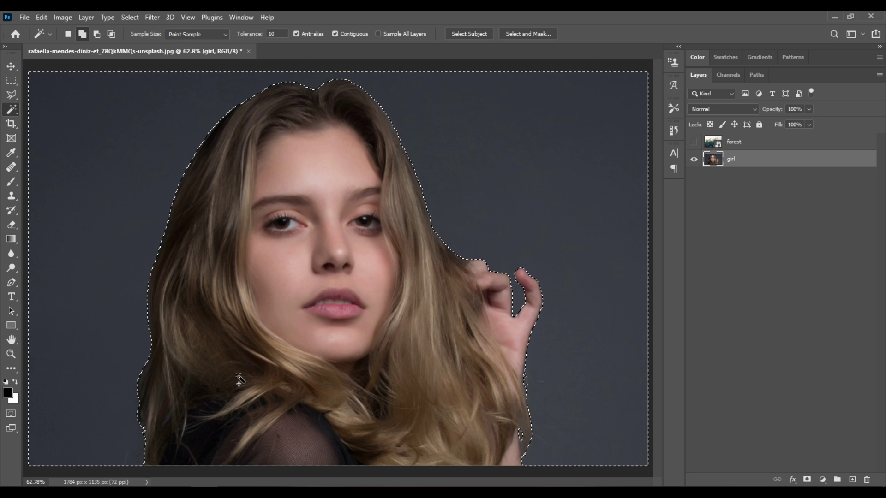
Open Select and Mask for the backdrop selection with a 77% overlay opacity, 2.4 px feather and +36% edge shift
{"action": "left_click", "coordinate": [524, 38]}
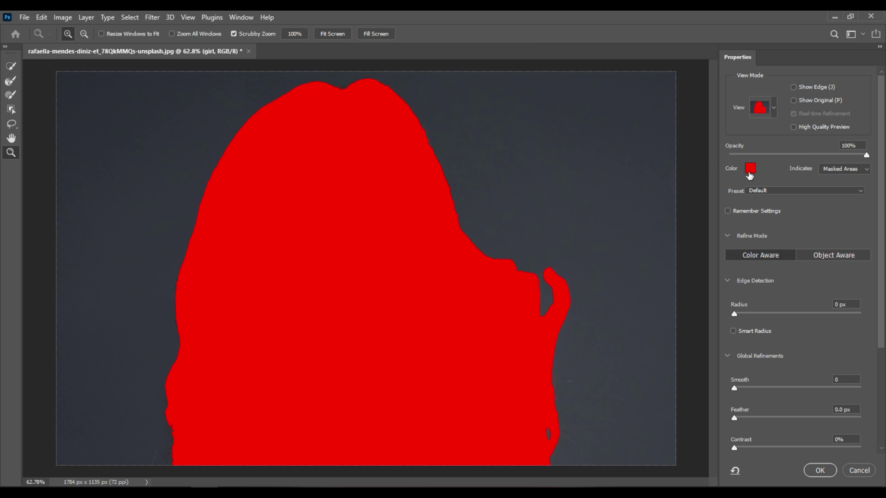
{"action": "left_click", "coordinate": [834, 155]}
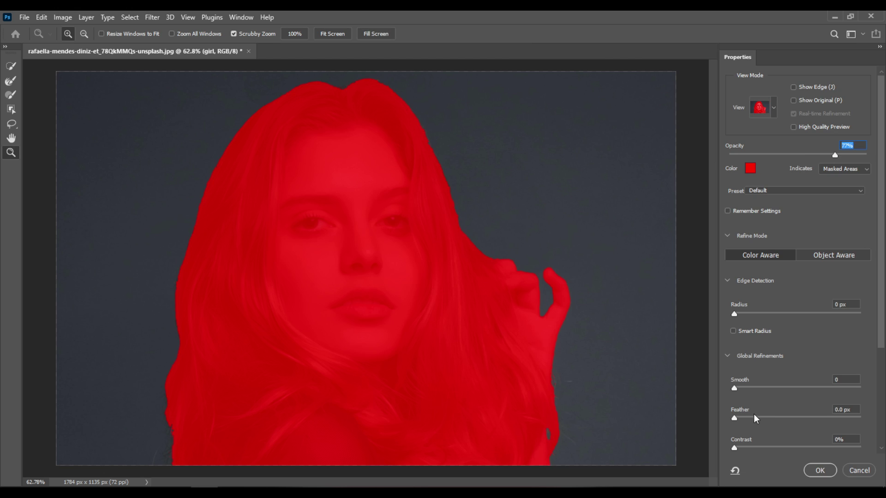
{"action": "left_click_drag", "start_coordinate": [882, 348], "coordinate": [880, 386]}
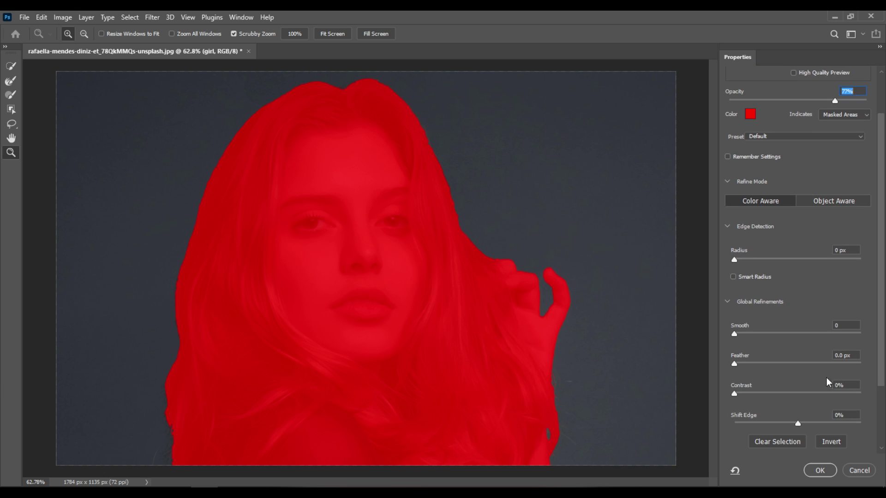
{"action": "left_click_drag", "start_coordinate": [734, 364], "coordinate": [751, 367]}
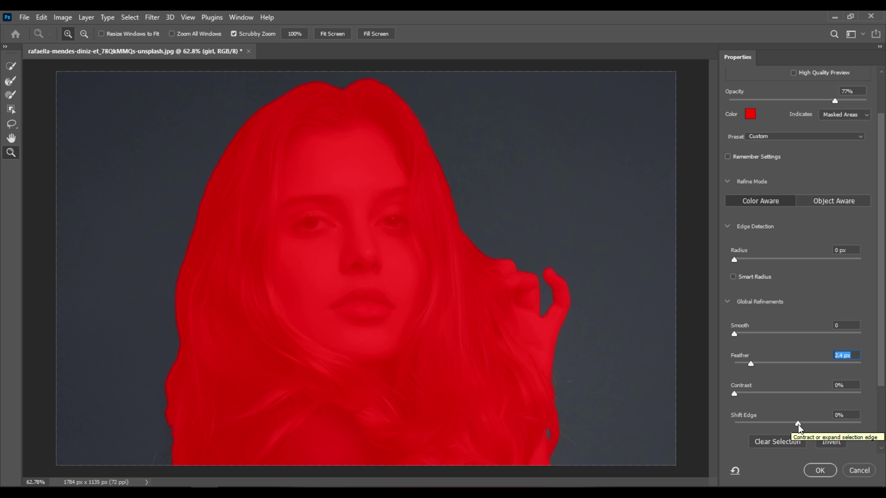
{"action": "left_click_drag", "start_coordinate": [799, 425], "coordinate": [821, 424]}
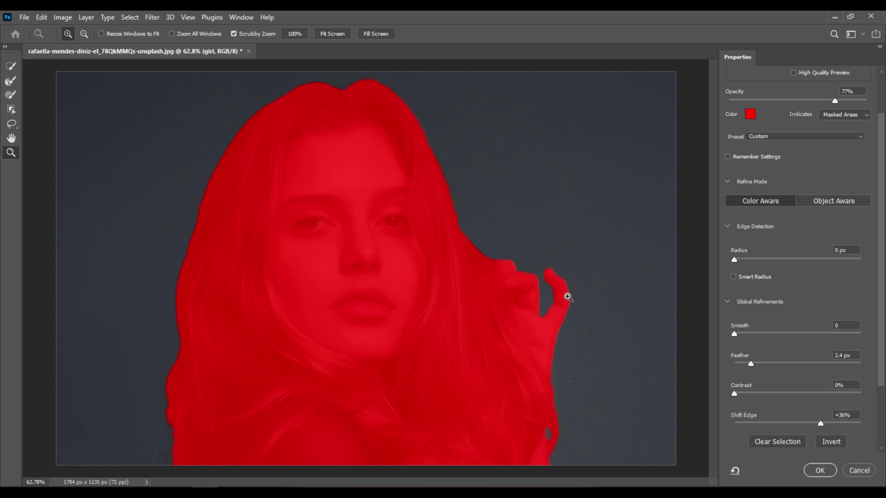
Inspect the hand's edge up close and refine the selection to +53% edge shift, smooth 9 and 3.2 px feather
{"action": "left_click", "coordinate": [568, 296]}
{"action": "left_click", "coordinate": [568, 307]}
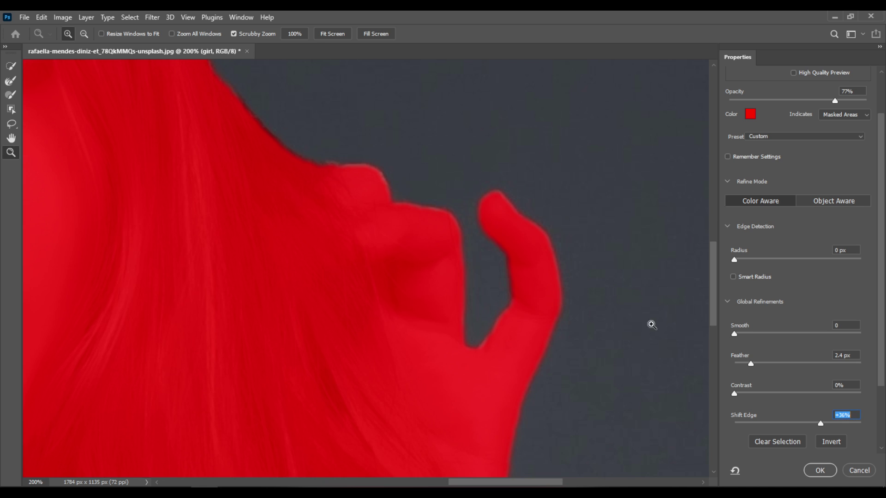
{"action": "left_click", "coordinate": [831, 423]}
{"action": "left_click_drag", "start_coordinate": [738, 335], "coordinate": [748, 336]}
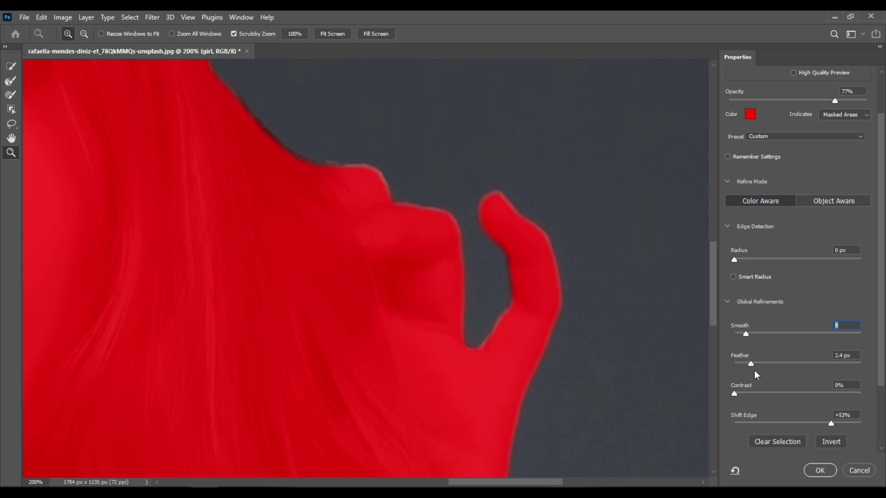
{"action": "left_click_drag", "start_coordinate": [751, 364], "coordinate": [758, 368]}
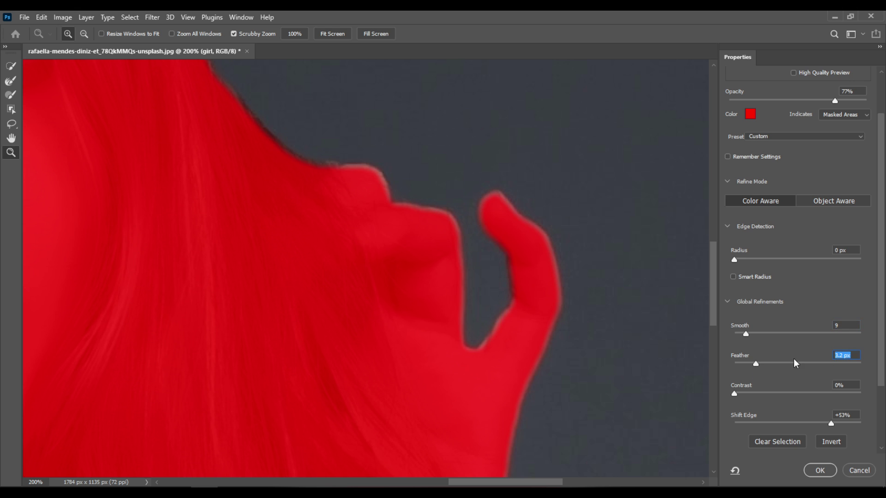
{"action": "double_click", "coordinate": [841, 326]}
Output the refined selection as a layer mask on the girl layer
{"action": "left_click_drag", "start_coordinate": [881, 383], "coordinate": [884, 444]}
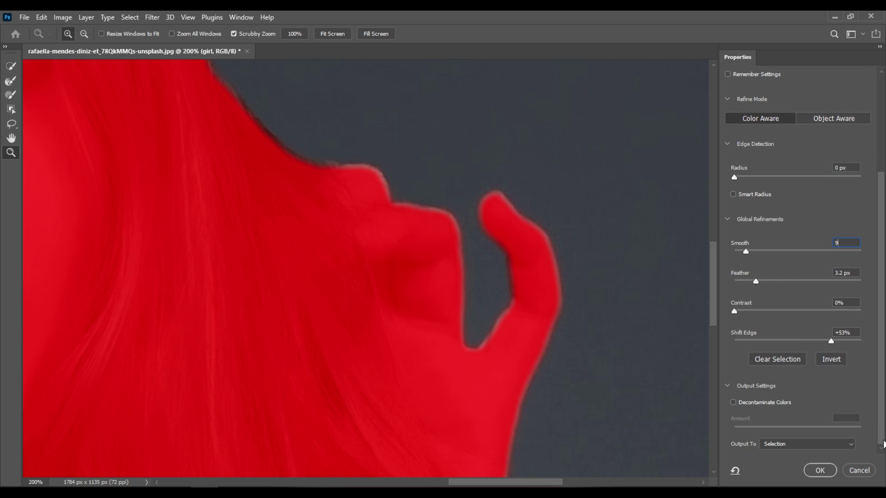
{"action": "left_click", "coordinate": [783, 446]}
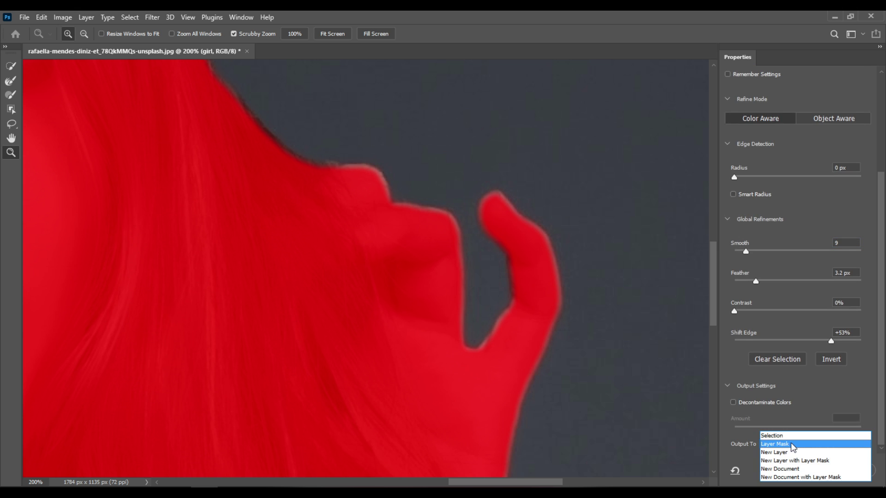
{"action": "left_click", "coordinate": [792, 447]}
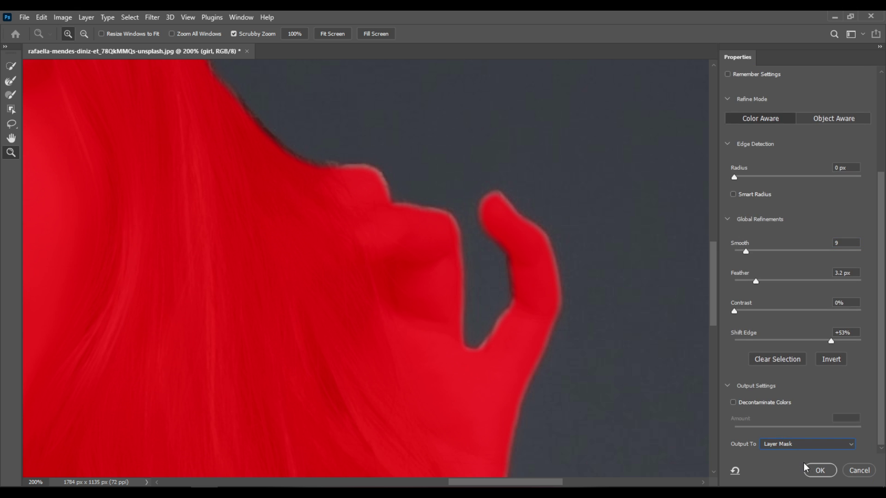
{"action": "left_click", "coordinate": [820, 471]}
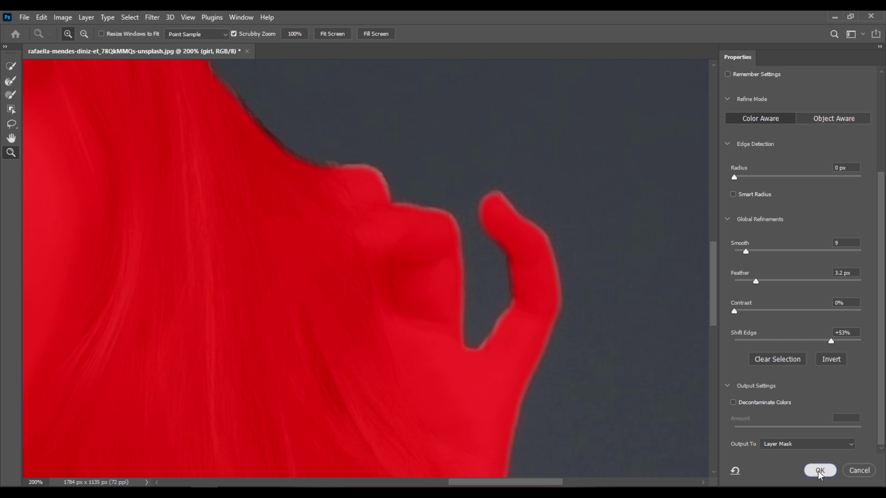
Invert the girl layer's mask to hide the backdrop and reveal the woman
{"action": "key", "text": "ctrl+i"}
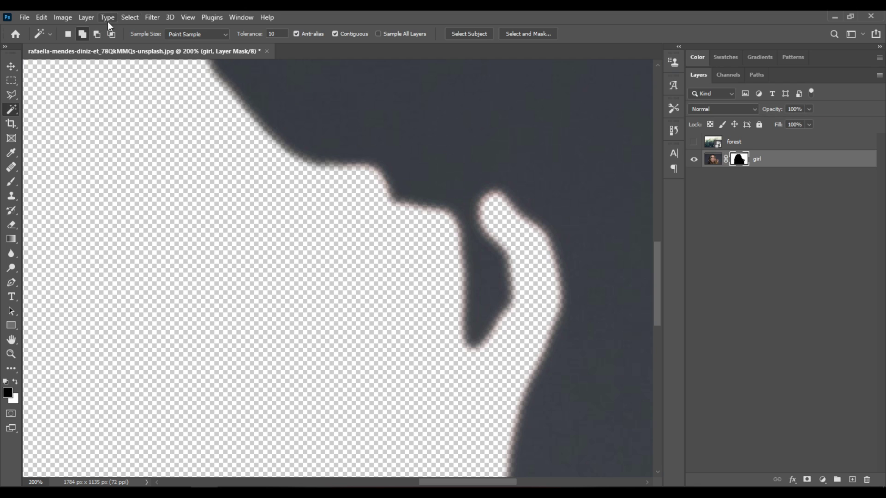
{"action": "left_click", "coordinate": [68, 21]}
{"action": "mouse_move", "coordinate": [121, 49]}
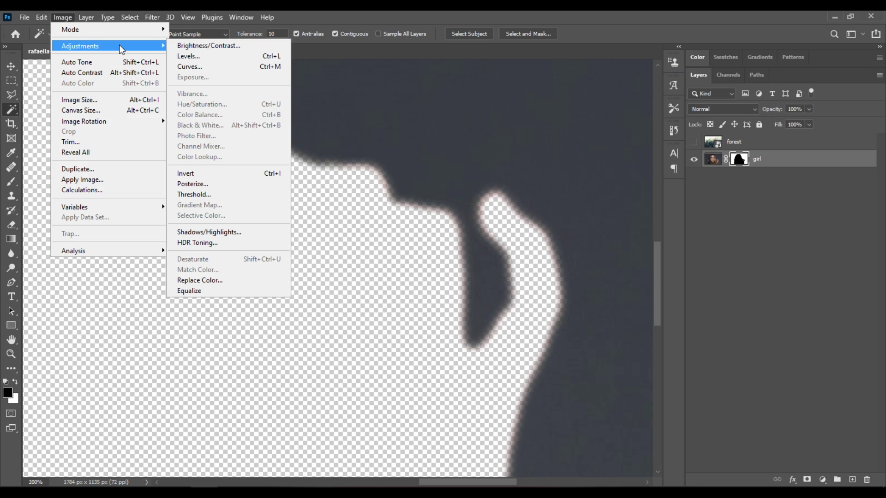
{"action": "left_click", "coordinate": [229, 176]}
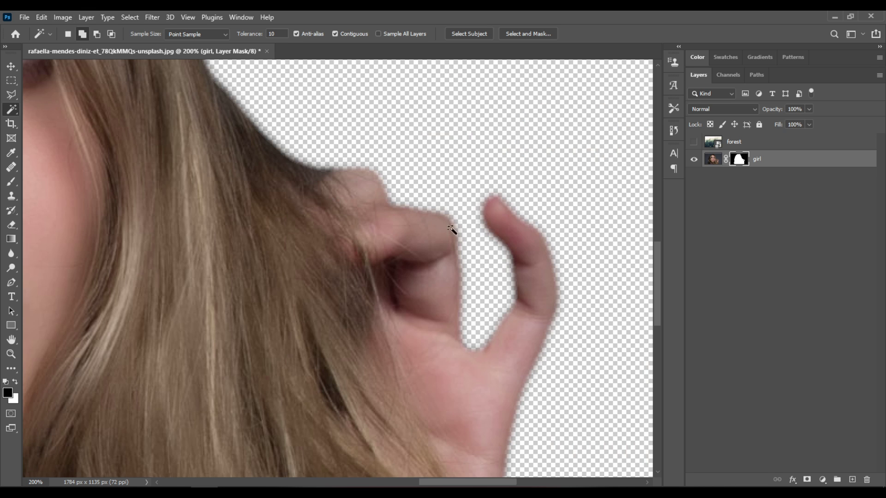
Check the full cutout and make the forest layer visible again
{"action": "key", "text": "ctrl+0"}
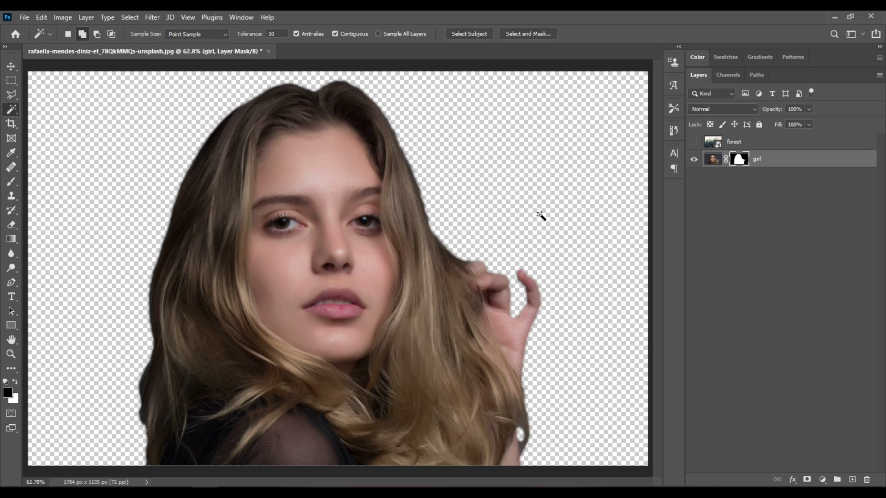
{"action": "scroll", "coordinate": [423, 224], "scroll_direction": "down", "scroll_amount": 2}
{"action": "scroll", "coordinate": [423, 224], "scroll_direction": "up", "scroll_amount": 2}
{"action": "left_click", "coordinate": [693, 142]}
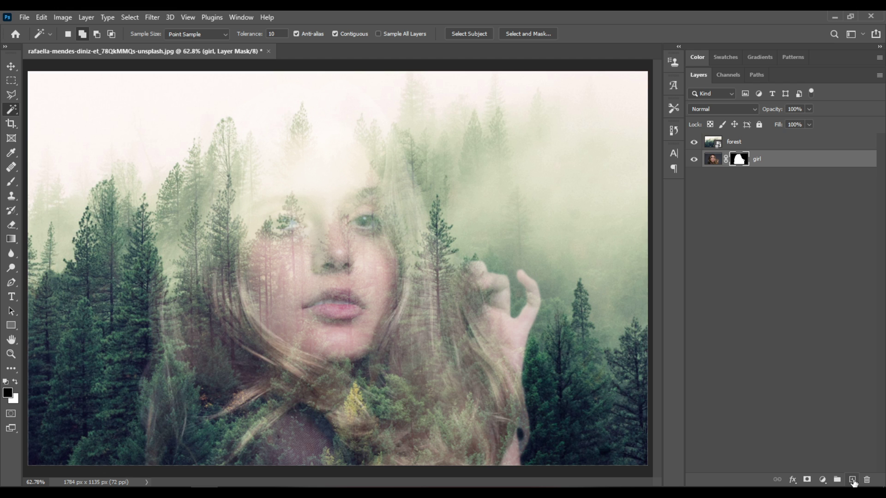
Add a new layer beneath the girl layer and fill it with white in Normal mode at 100% opacity
{"action": "left_click", "coordinate": [853, 480], "text": "ctrl"}
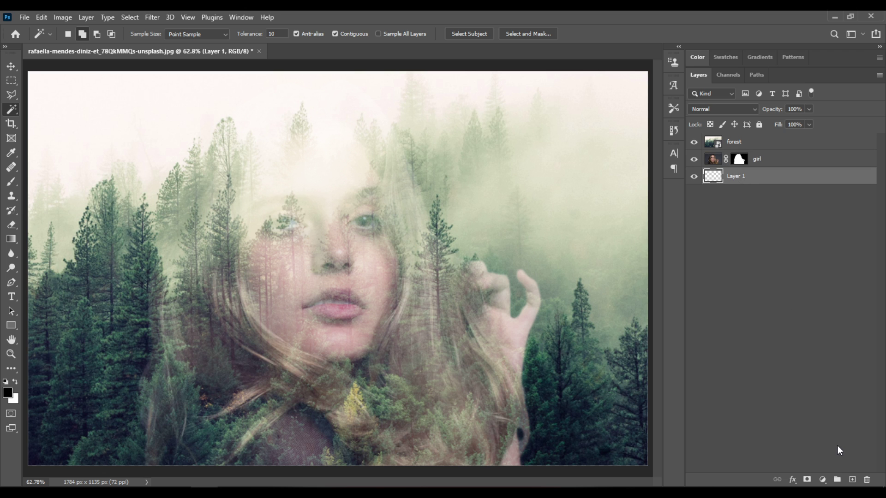
{"action": "left_click", "coordinate": [48, 17]}
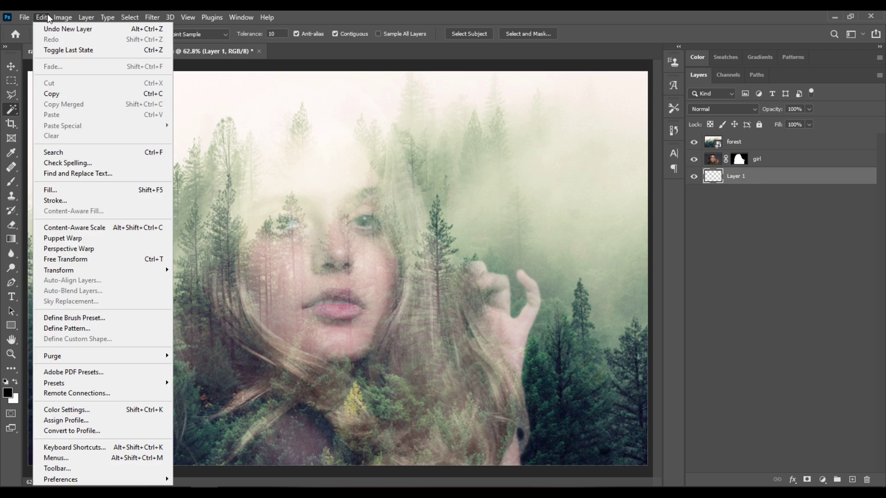
{"action": "left_click", "coordinate": [83, 189]}
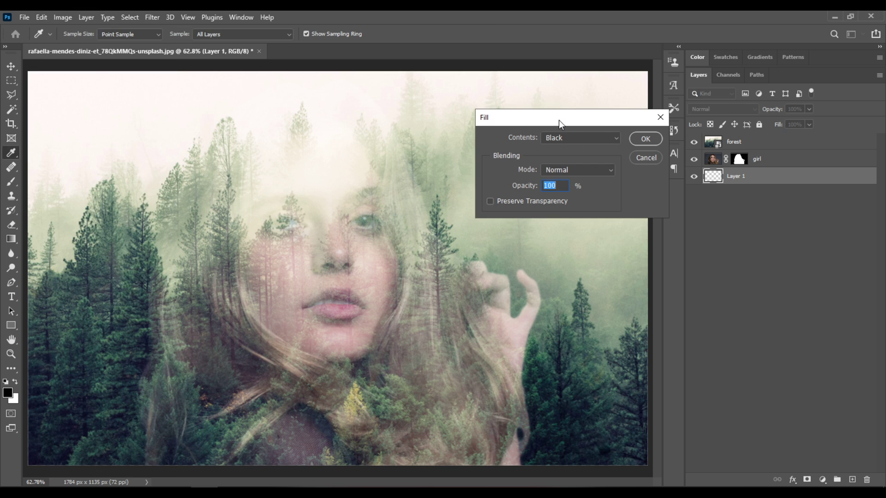
{"action": "left_click_drag", "start_coordinate": [560, 122], "coordinate": [489, 126]}
{"action": "left_click", "coordinate": [518, 144]}
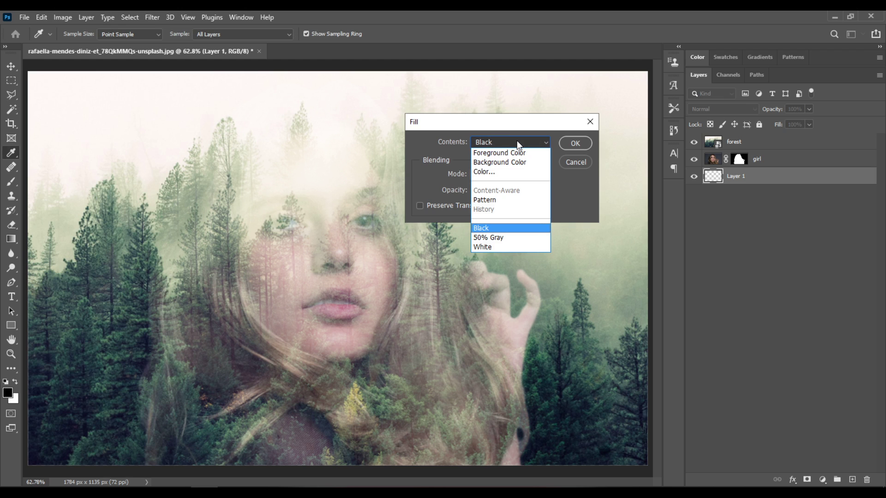
{"action": "left_click", "coordinate": [513, 251]}
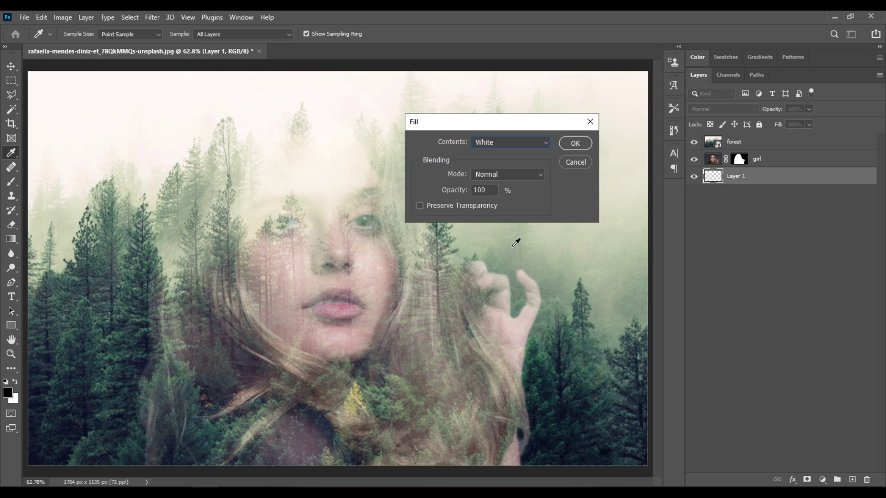
{"action": "left_click", "coordinate": [575, 143]}
{"action": "key", "text": "w"}
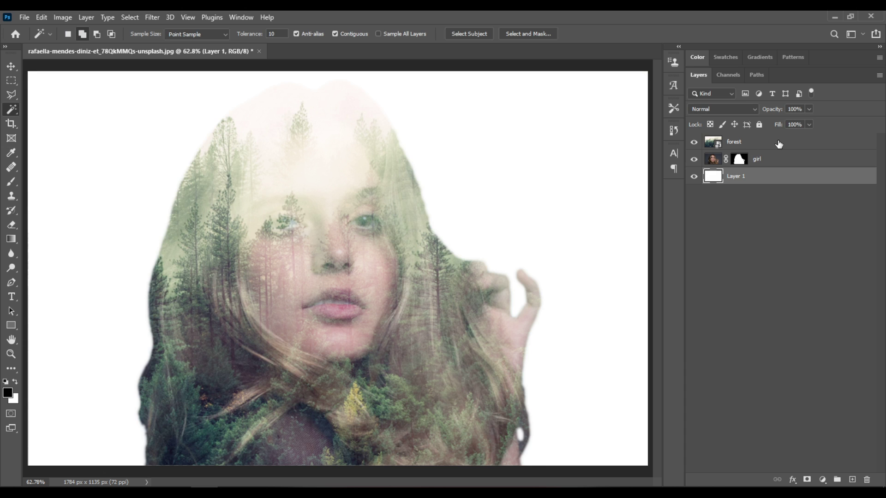
Create a new empty layer above the forest layer, with Normal mode and 100% opacity
{"action": "left_click", "coordinate": [767, 147]}
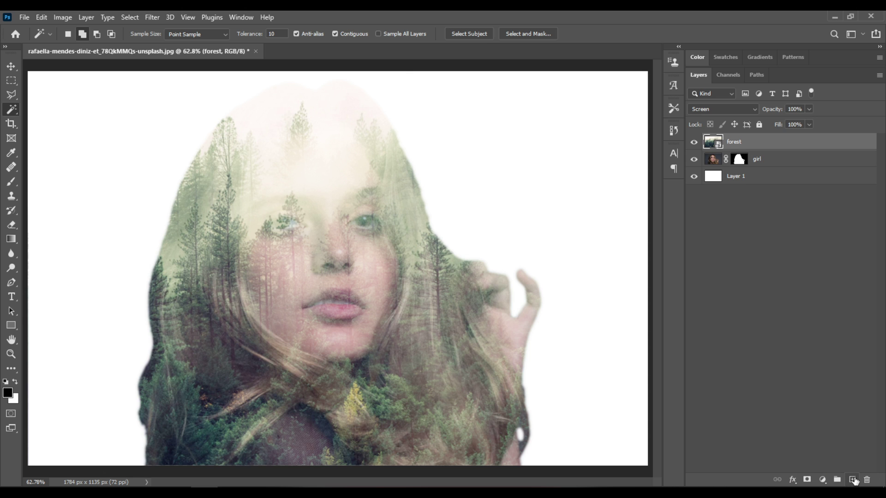
{"action": "left_click", "coordinate": [90, 19]}
{"action": "mouse_move", "coordinate": [115, 30]}
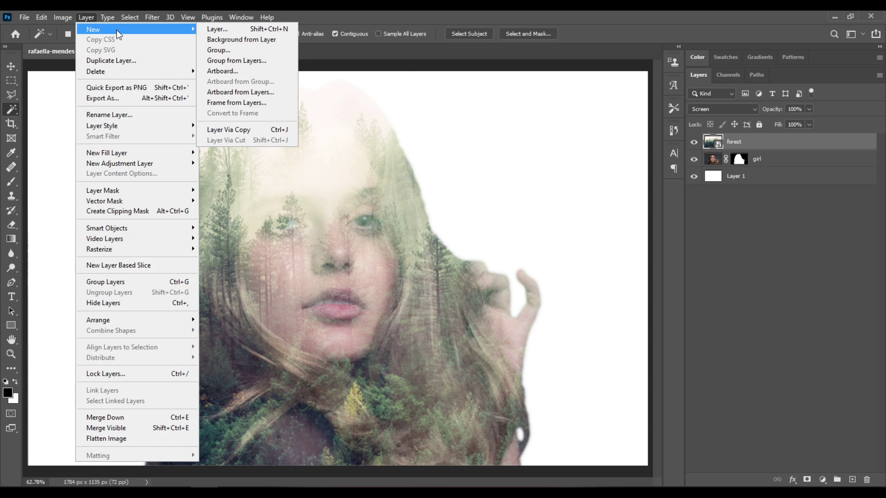
{"action": "left_click", "coordinate": [219, 30]}
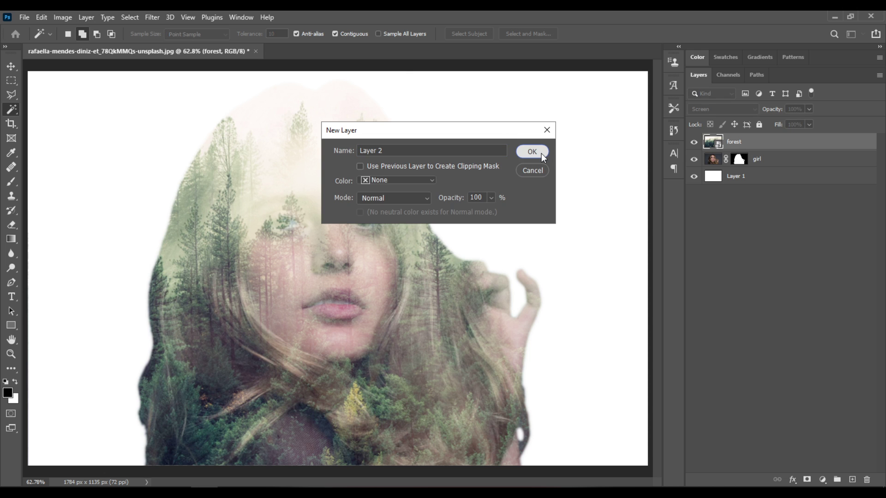
{"action": "left_click", "coordinate": [542, 153]}
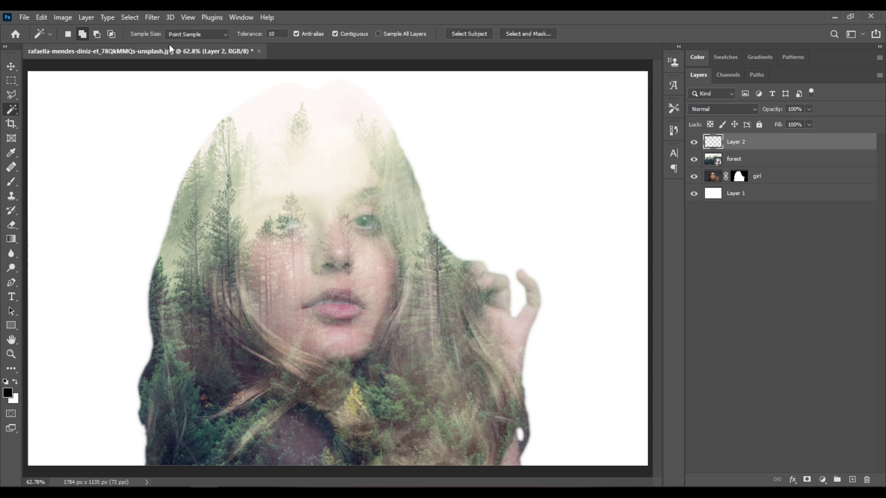
Try to apply the High Pass filter to the empty top layer
{"action": "left_click", "coordinate": [150, 19]}
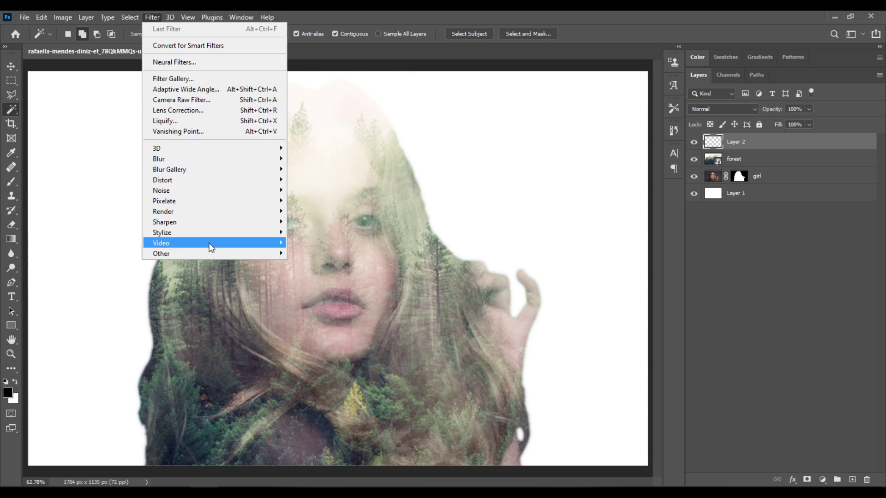
{"action": "mouse_move", "coordinate": [212, 252]}
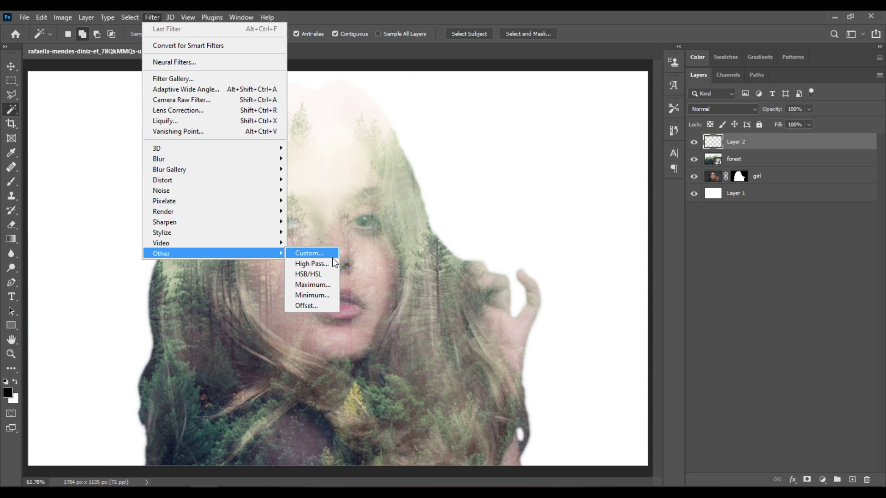
{"action": "left_click", "coordinate": [291, 265]}
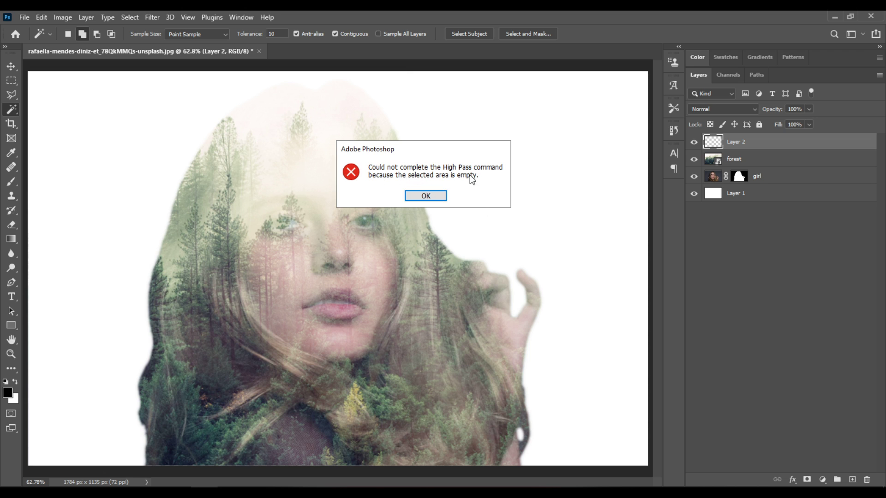
{"action": "left_click", "coordinate": [430, 197]}
{"action": "left_click", "coordinate": [429, 197]}
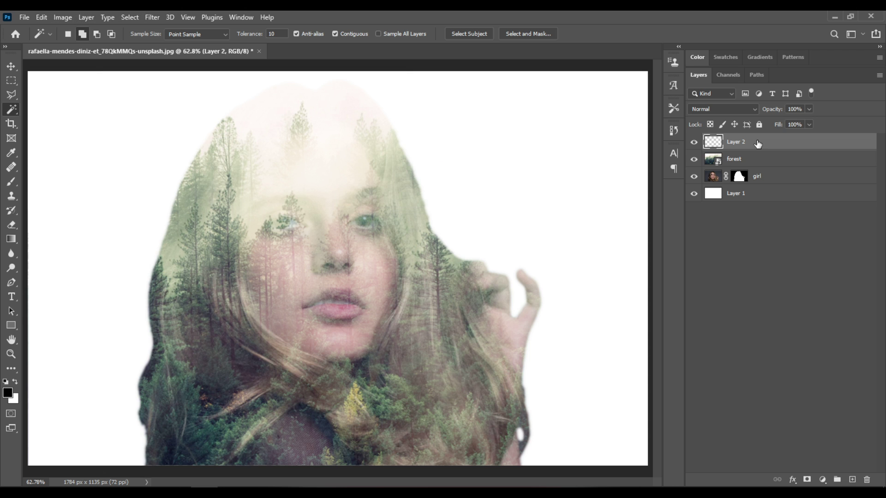
Fill the empty top layer using Apply Image with the merged RGB composite, Multiply blending and 100% opacity
{"action": "left_click", "coordinate": [65, 18]}
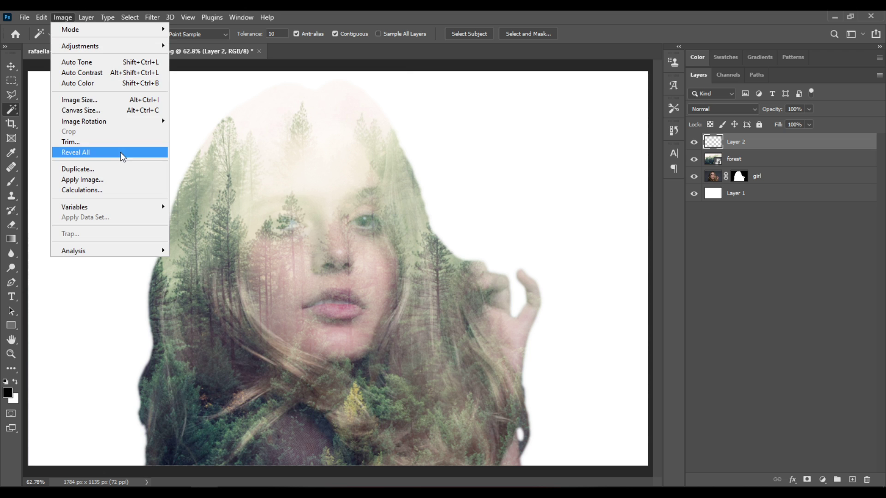
{"action": "left_click", "coordinate": [125, 181]}
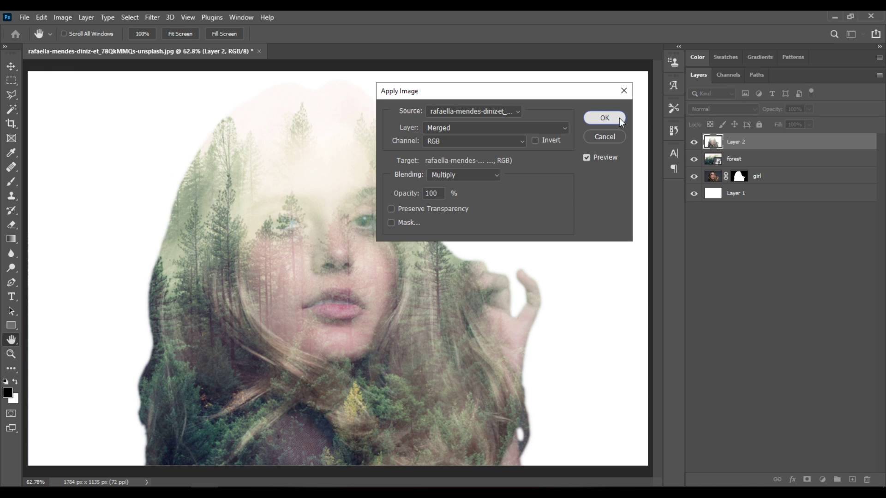
{"action": "left_click", "coordinate": [604, 118]}
{"action": "key", "text": "w"}
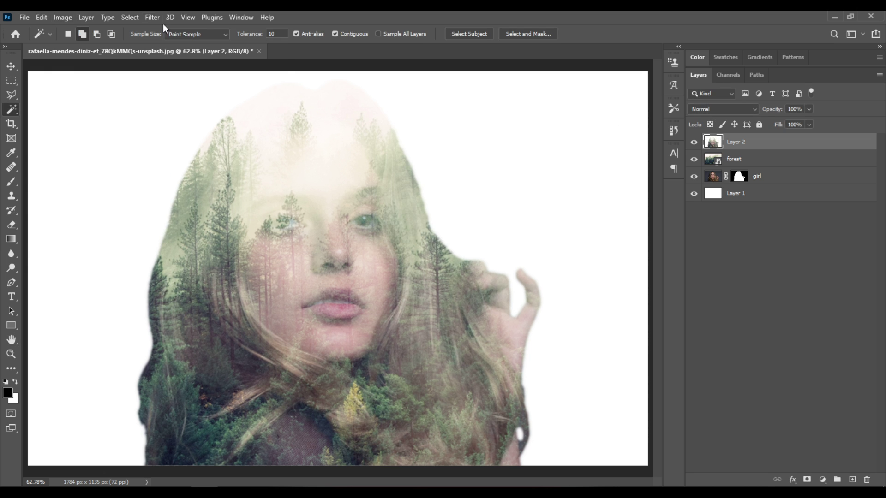
Apply the High Pass filter with a 5-pixel radius to the merged top layer and set its blend mode to Hard Light
{"action": "left_click", "coordinate": [151, 17]}
{"action": "mouse_move", "coordinate": [215, 252]}
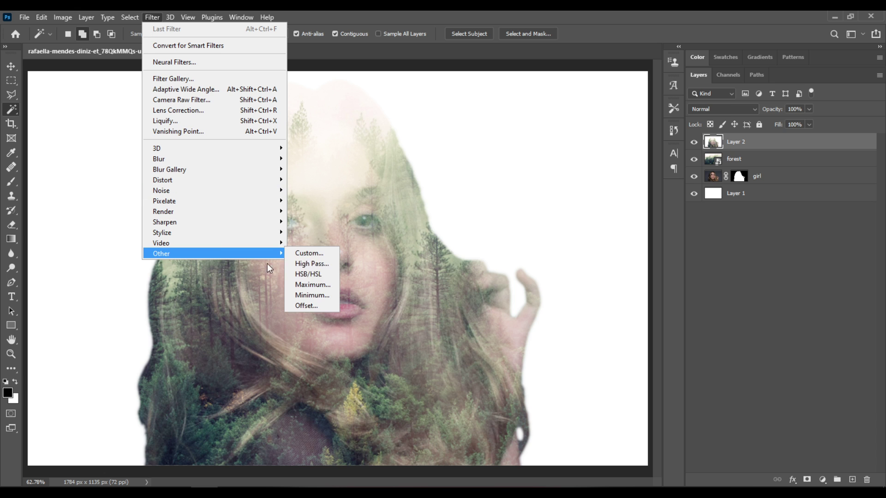
{"action": "left_click", "coordinate": [331, 263]}
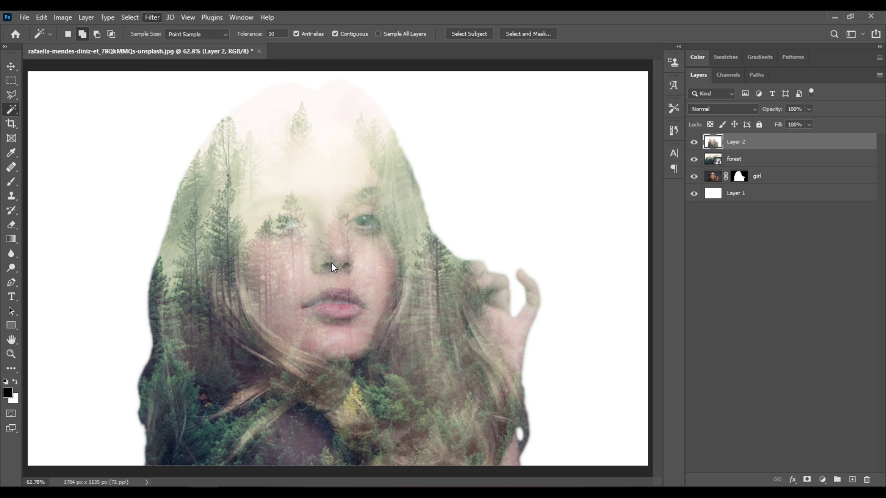
{"action": "left_click_drag", "start_coordinate": [414, 102], "coordinate": [568, 121]}
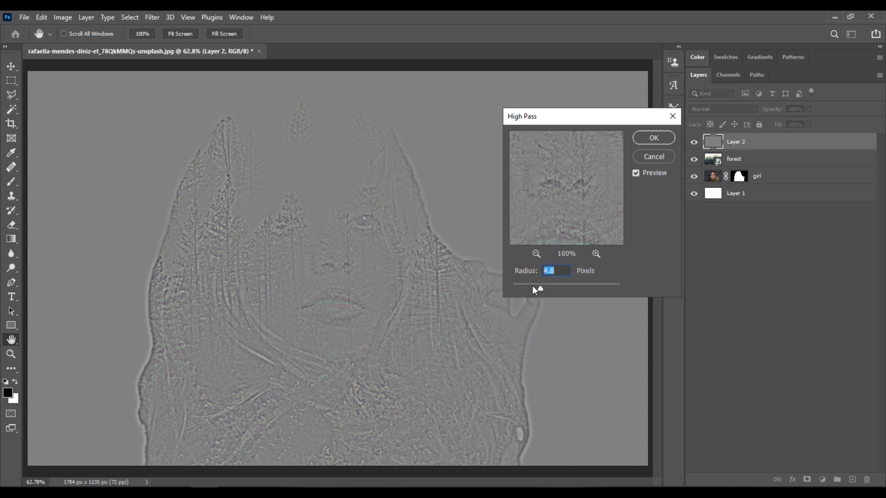
{"action": "left_click_drag", "start_coordinate": [532, 286], "coordinate": [547, 289]}
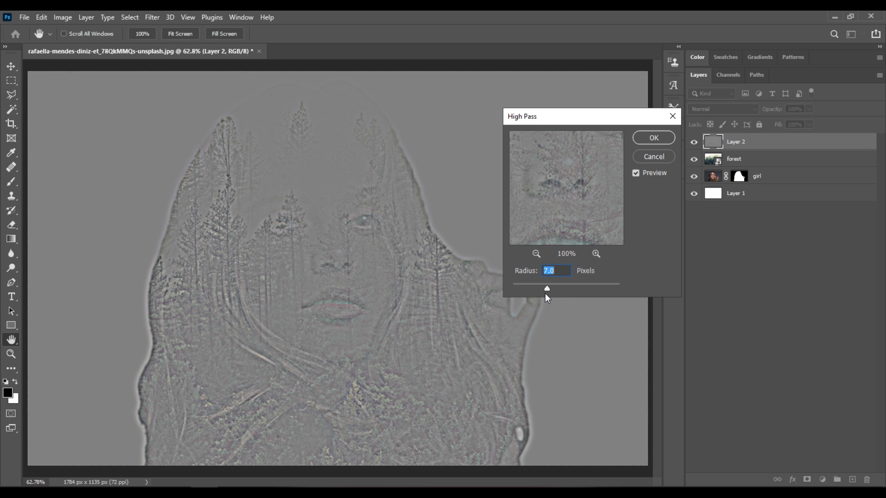
{"action": "left_click", "coordinate": [545, 291]}
{"action": "left_click", "coordinate": [558, 271]}
{"action": "double_click", "coordinate": [559, 275]}
{"action": "type", "text": "5"}
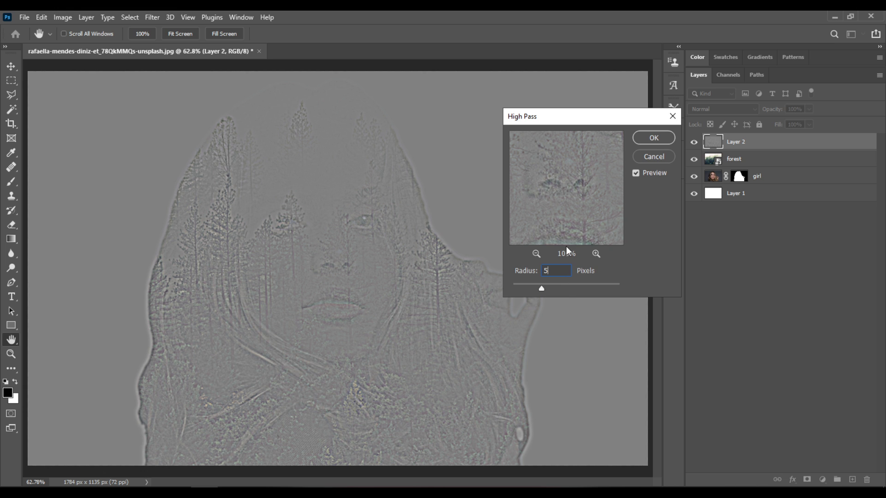
{"action": "left_click", "coordinate": [653, 135]}
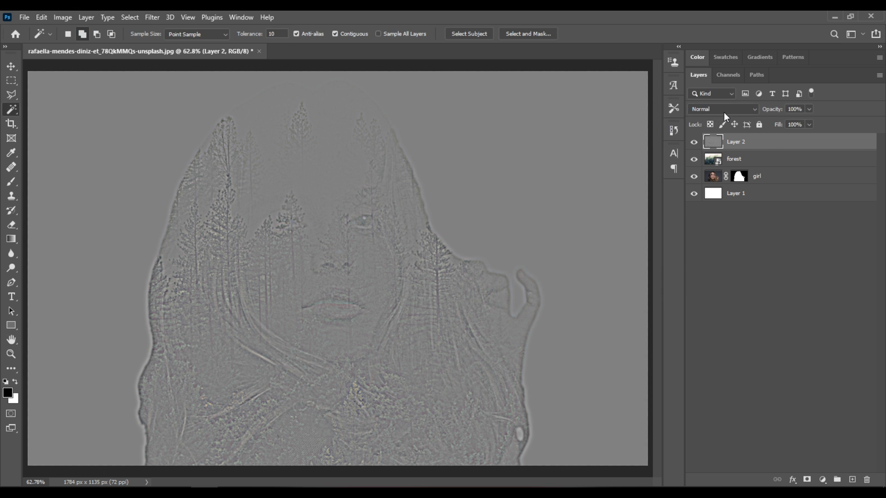
{"action": "left_click", "coordinate": [724, 110]}
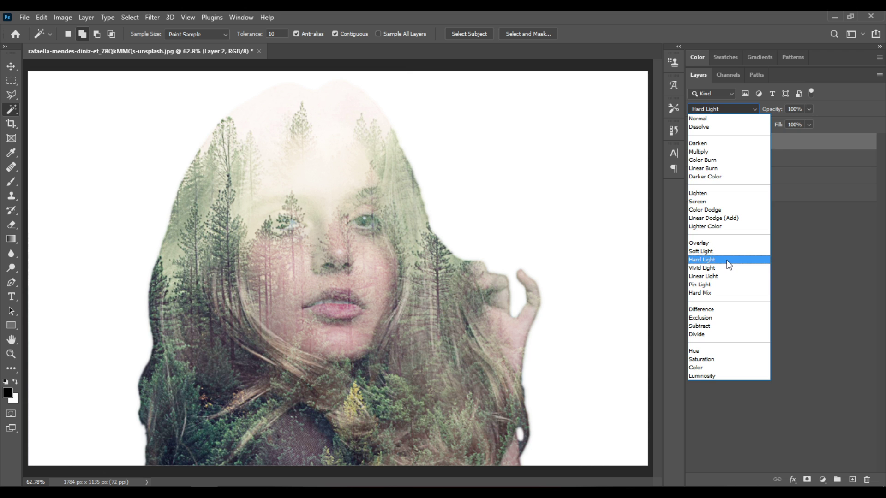
{"action": "left_click", "coordinate": [727, 261]}
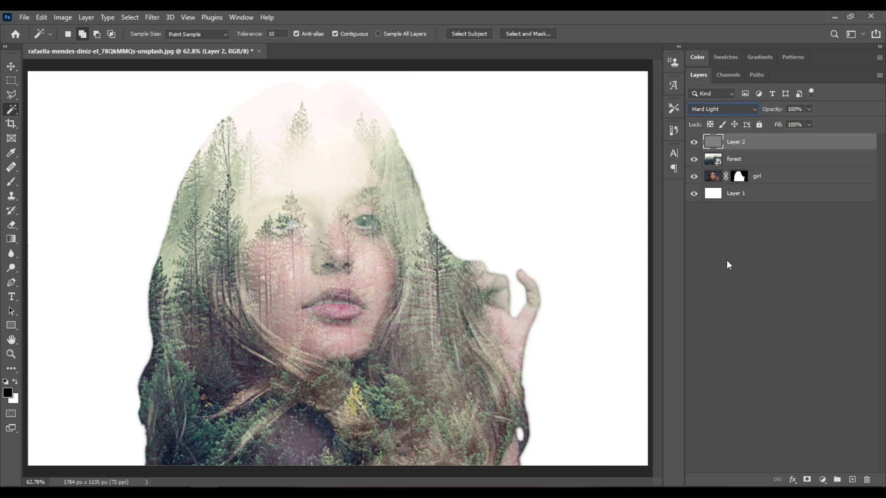
Add a Hue/Saturation adjustment layer above the High Pass layer and raise the Master saturation to about +63
{"action": "left_click", "coordinate": [823, 480]}
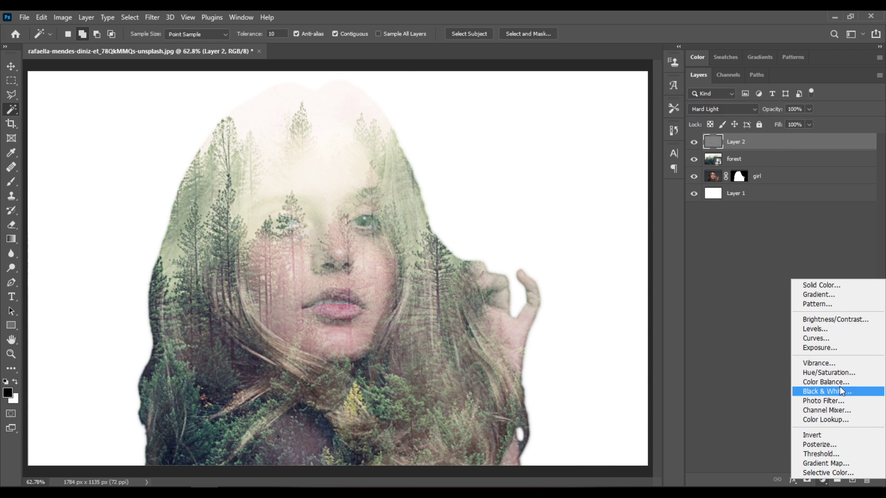
{"action": "left_click", "coordinate": [871, 373]}
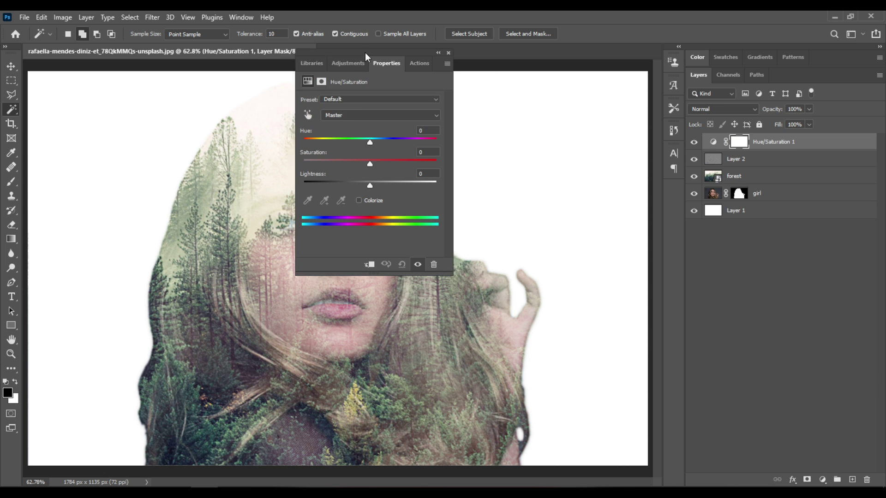
{"action": "left_click_drag", "start_coordinate": [364, 53], "coordinate": [573, 140]}
{"action": "left_click_drag", "start_coordinate": [577, 252], "coordinate": [623, 254]}
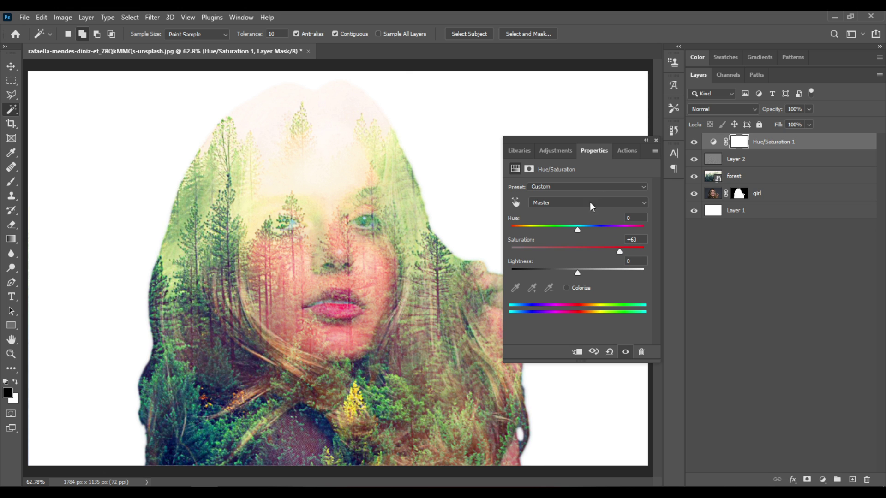
Set the saturation of the Greens range to +48 in the Hue/Saturation adjustment
{"action": "left_click", "coordinate": [566, 203]}
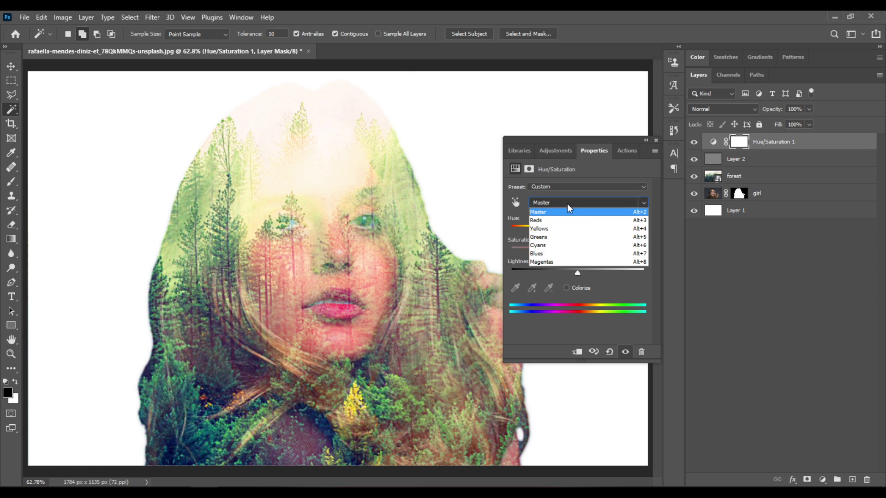
{"action": "left_click", "coordinate": [567, 238]}
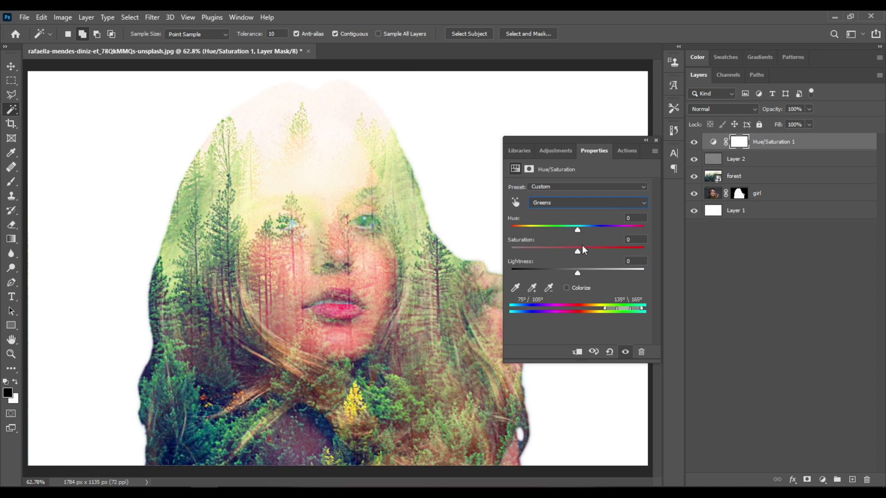
{"action": "left_click_drag", "start_coordinate": [584, 249], "coordinate": [609, 248]}
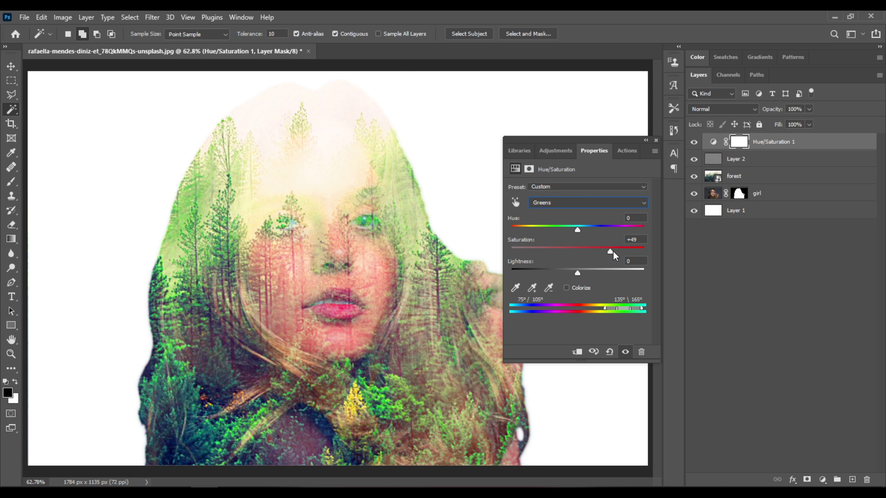
{"action": "type", "text": "54"}
{"action": "left_click_drag", "start_coordinate": [641, 239], "coordinate": [631, 238]}
{"action": "type", "text": "48"}
Lower the saturation of the Reds range to about -7 in the Hue/Saturation adjustment
{"action": "left_click", "coordinate": [596, 206]}
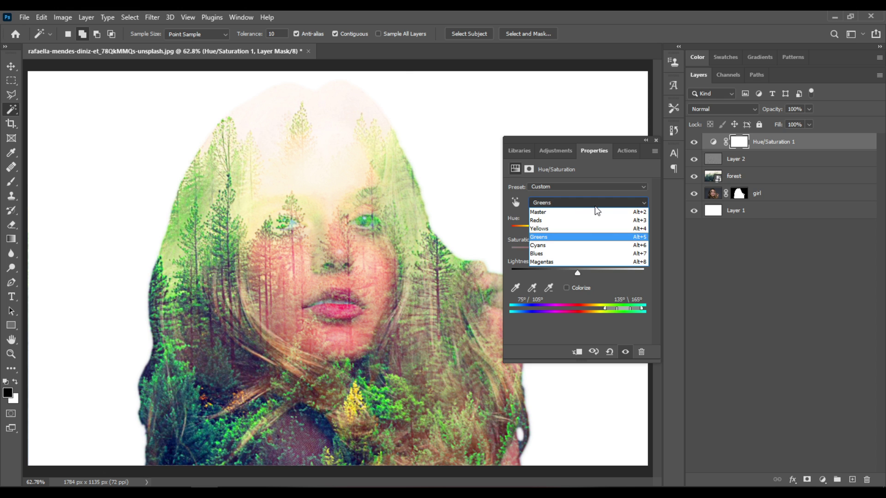
{"action": "left_click", "coordinate": [572, 221]}
{"action": "mouse_move", "coordinate": [577, 250]}
{"action": "left_mouse_down"}
{"action": "mouse_move", "coordinate": [549, 248]}
{"action": "mouse_move", "coordinate": [572, 252]}
{"action": "left_mouse_up"}
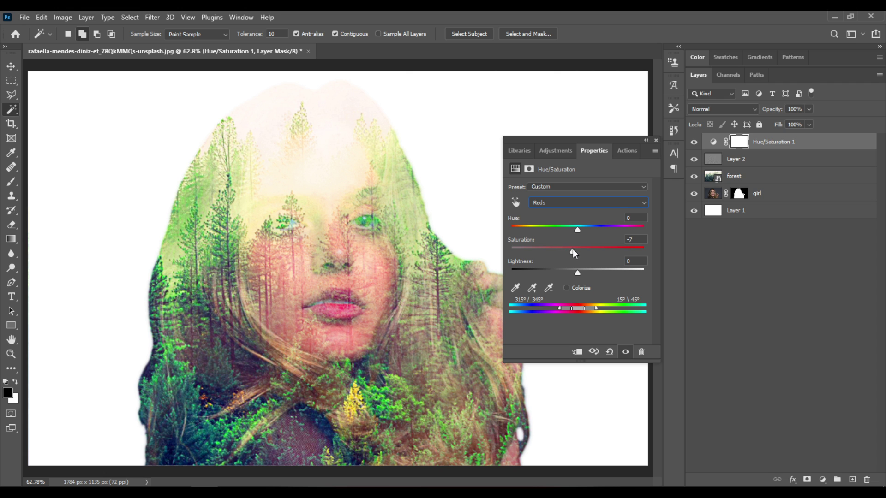
{"action": "left_click_drag", "start_coordinate": [572, 250], "coordinate": [572, 250]}
Set the saturation of the Magentas range to about +13 in the Hue/Saturation adjustment
{"action": "left_click", "coordinate": [602, 203]}
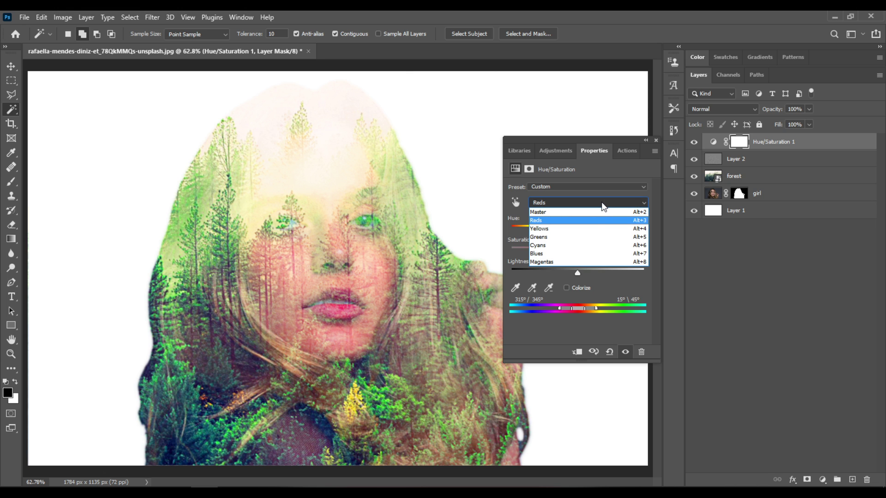
{"action": "left_click", "coordinate": [577, 261]}
{"action": "left_click_drag", "start_coordinate": [580, 250], "coordinate": [472, 219]}
{"action": "left_click_drag", "start_coordinate": [509, 246], "coordinate": [591, 246]}
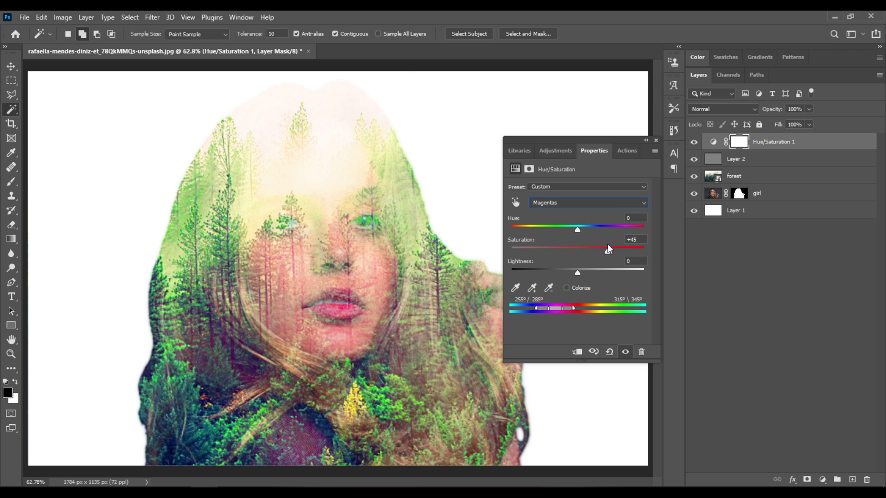
{"action": "mouse_move", "coordinate": [619, 252]}
{"action": "left_mouse_down"}
{"action": "mouse_move", "coordinate": [566, 254]}
{"action": "mouse_move", "coordinate": [603, 256]}
{"action": "left_mouse_up"}
Sample the woman's lips with the on-image adjustment tool and shift the Reds to about +12 hue and +13 saturation
{"action": "left_click", "coordinate": [515, 203]}
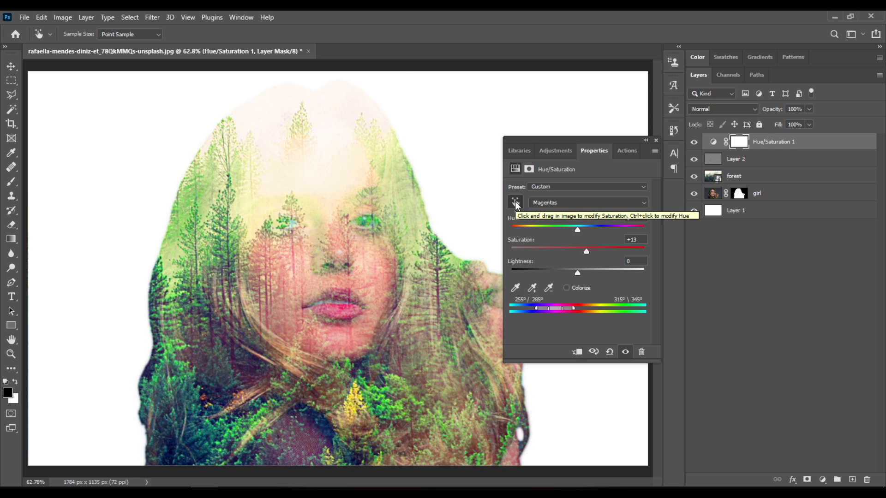
{"action": "left_click", "coordinate": [515, 204]}
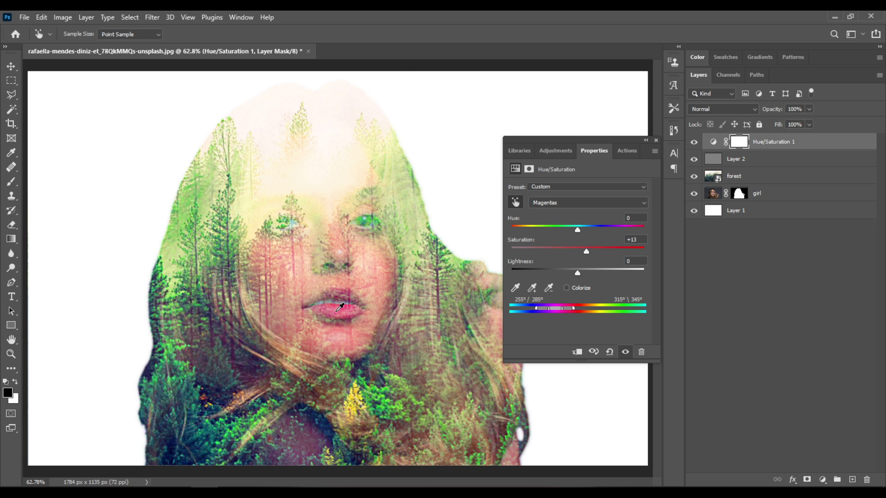
{"action": "mouse_move", "coordinate": [337, 305]}
{"action": "left_mouse_down"}
{"action": "mouse_move", "coordinate": [355, 313]}
{"action": "mouse_move", "coordinate": [309, 313]}
{"action": "mouse_move", "coordinate": [343, 315]}
{"action": "mouse_move", "coordinate": [345, 305]}
{"action": "mouse_move", "coordinate": [313, 313]}
{"action": "mouse_move", "coordinate": [350, 320]}
{"action": "mouse_move", "coordinate": [332, 316]}
{"action": "mouse_move", "coordinate": [344, 315]}
{"action": "left_mouse_up"}
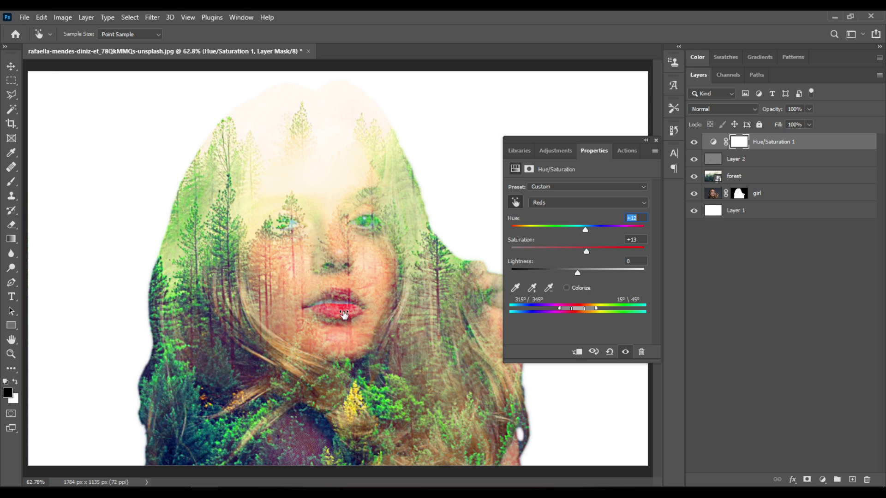
{"action": "left_click_drag", "start_coordinate": [344, 314], "coordinate": [343, 315]}
{"action": "left_click_drag", "start_coordinate": [343, 315], "coordinate": [347, 316]}
{"action": "left_click", "coordinate": [656, 141]}
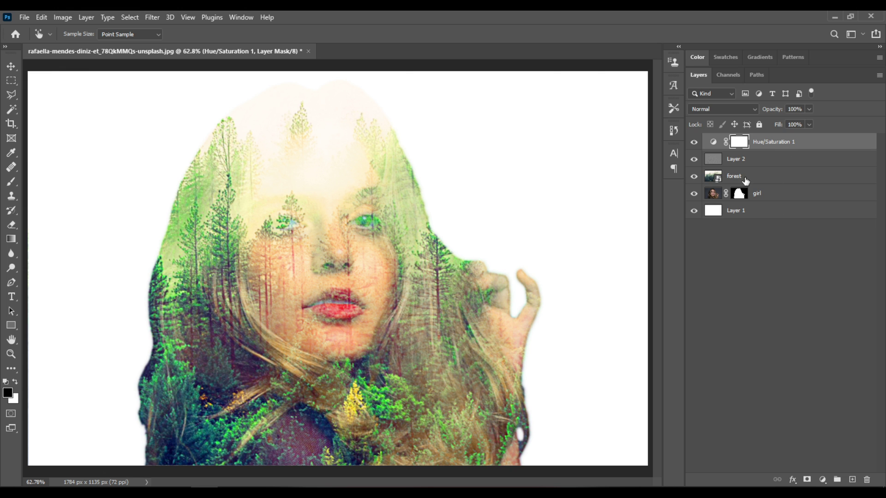
Add a new top layer and fill it using Apply Image with the merged RGB composite, Multiply blending and 100% opacity
{"action": "left_click", "coordinate": [852, 480]}
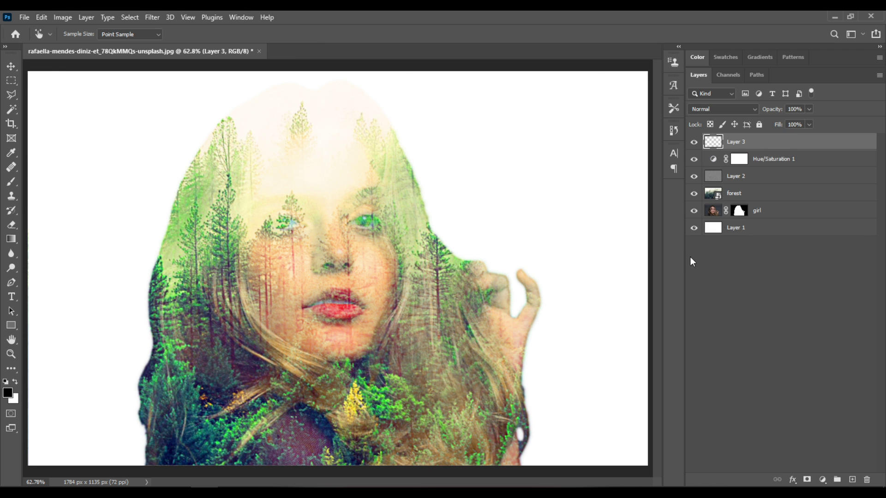
{"action": "left_click", "coordinate": [66, 18]}
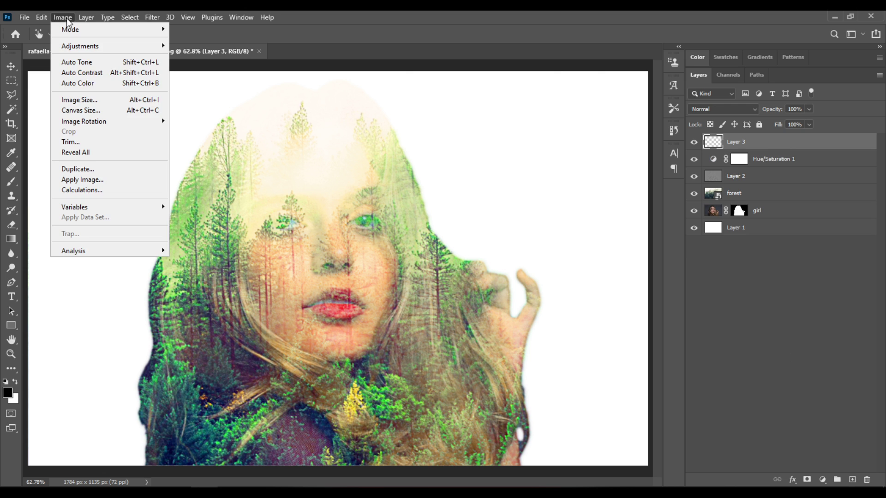
{"action": "left_click", "coordinate": [118, 179]}
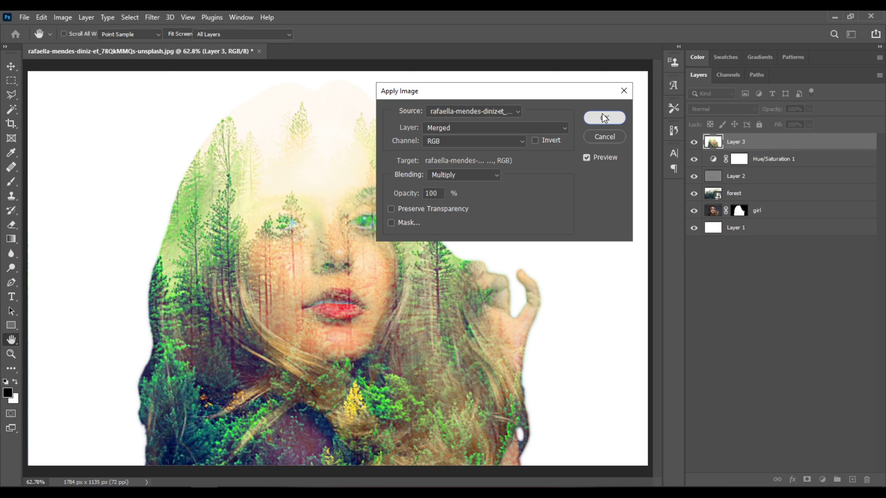
{"action": "left_click", "coordinate": [604, 119]}
Start Smart Sharpen on the new merged layer with about 203% amount, 2.3 px radius and 65% noise reduction
{"action": "left_click", "coordinate": [159, 18]}
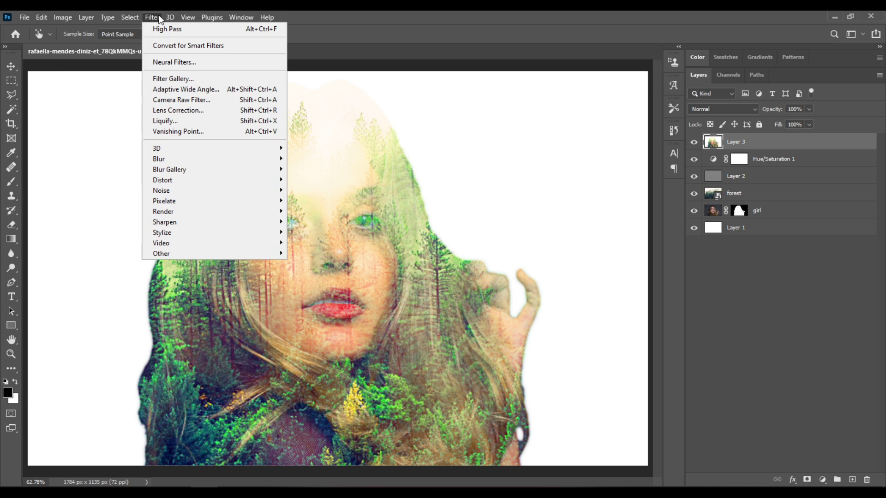
{"action": "mouse_move", "coordinate": [231, 222]}
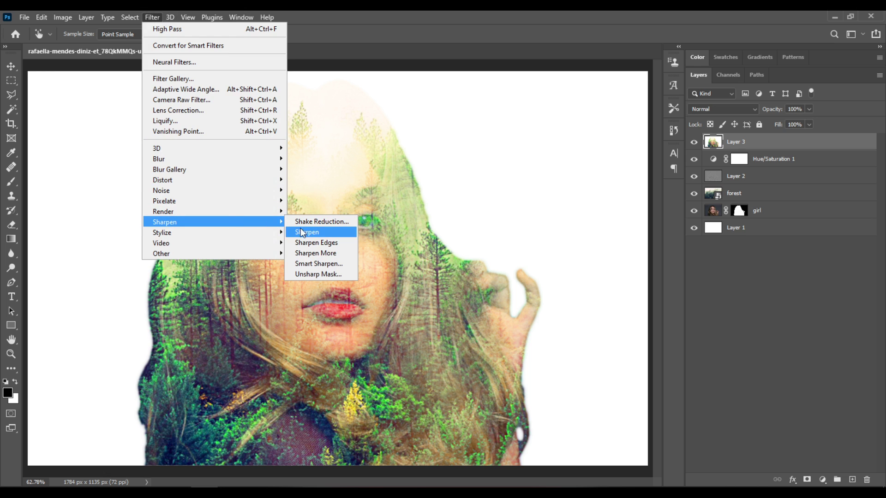
{"action": "left_click", "coordinate": [351, 265]}
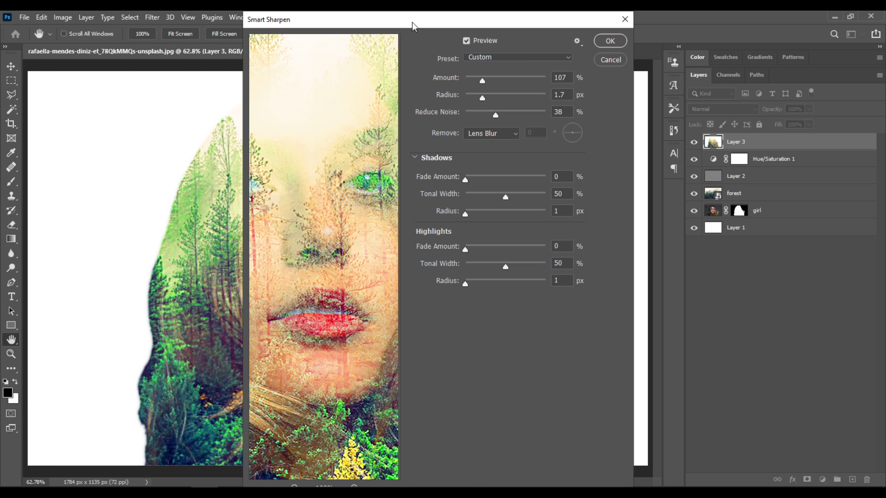
{"action": "left_click_drag", "start_coordinate": [417, 22], "coordinate": [620, 86]}
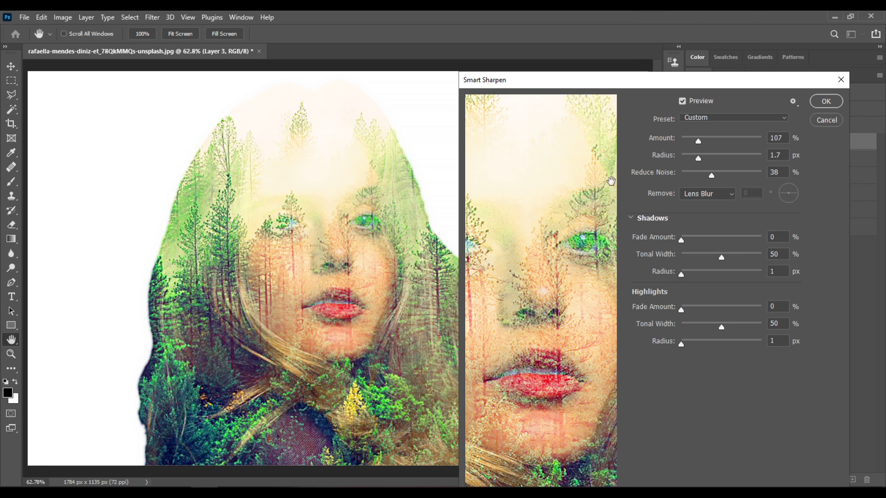
{"action": "left_click_drag", "start_coordinate": [699, 141], "coordinate": [709, 159]}
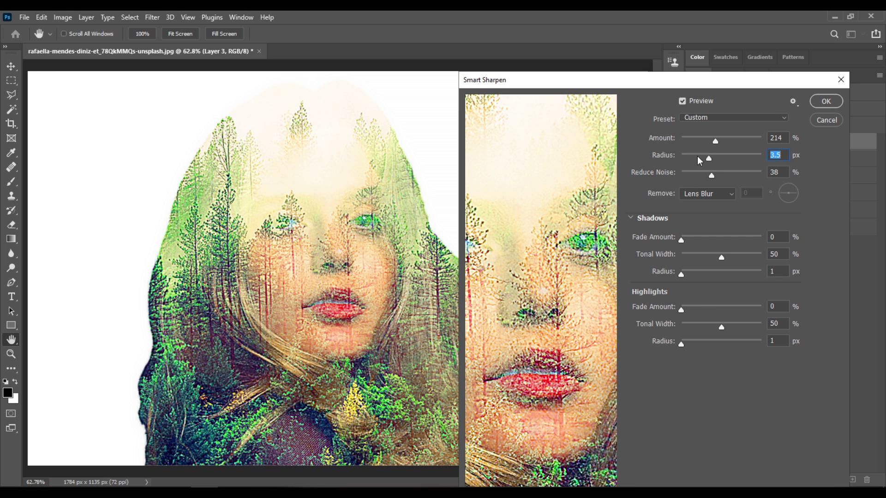
{"action": "mouse_move", "coordinate": [709, 159]}
{"action": "left_mouse_down"}
{"action": "mouse_move", "coordinate": [721, 160]}
{"action": "mouse_move", "coordinate": [723, 144]}
{"action": "mouse_move", "coordinate": [696, 144]}
{"action": "mouse_move", "coordinate": [714, 143]}
{"action": "left_mouse_up"}
{"action": "left_click", "coordinate": [702, 158]}
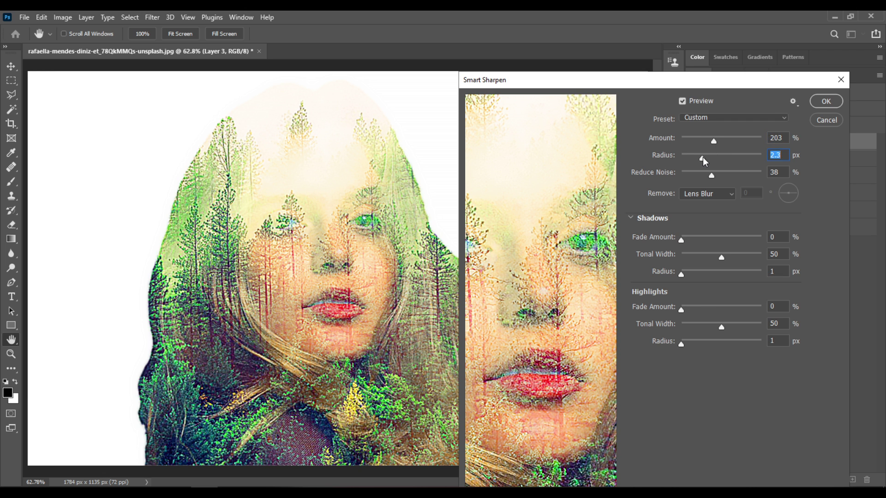
{"action": "left_click", "coordinate": [700, 155]}
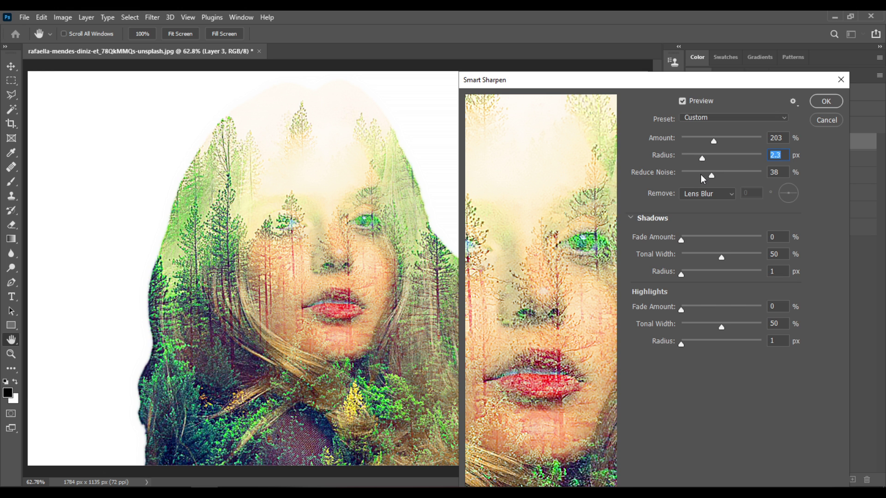
{"action": "left_click_drag", "start_coordinate": [710, 177], "coordinate": [681, 176]}
{"action": "left_click", "coordinate": [724, 173]}
{"action": "left_click_drag", "start_coordinate": [725, 177], "coordinate": [734, 178]}
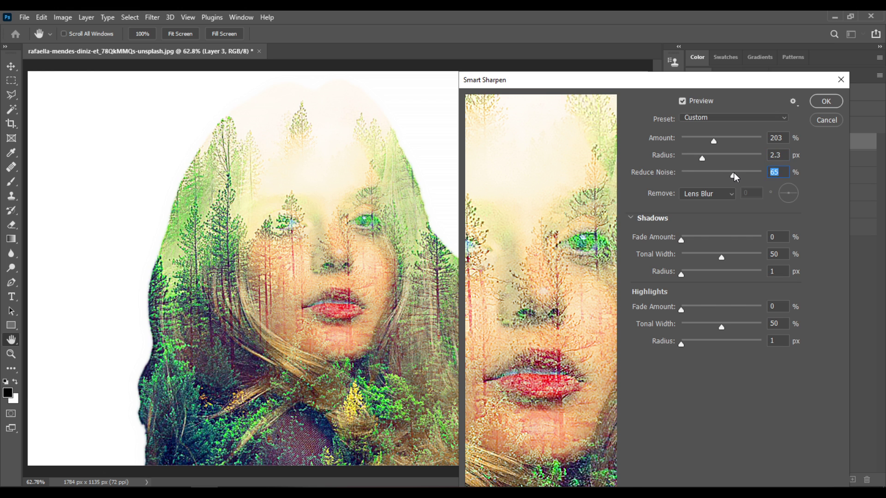
Set the Smart Sharpen radius to about 5.1 px and the amount to about 155%, compare the preview, and apply the filter
{"action": "left_click", "coordinate": [707, 158]}
{"action": "left_click", "coordinate": [715, 158]}
{"action": "left_click_drag", "start_coordinate": [716, 159], "coordinate": [714, 159]}
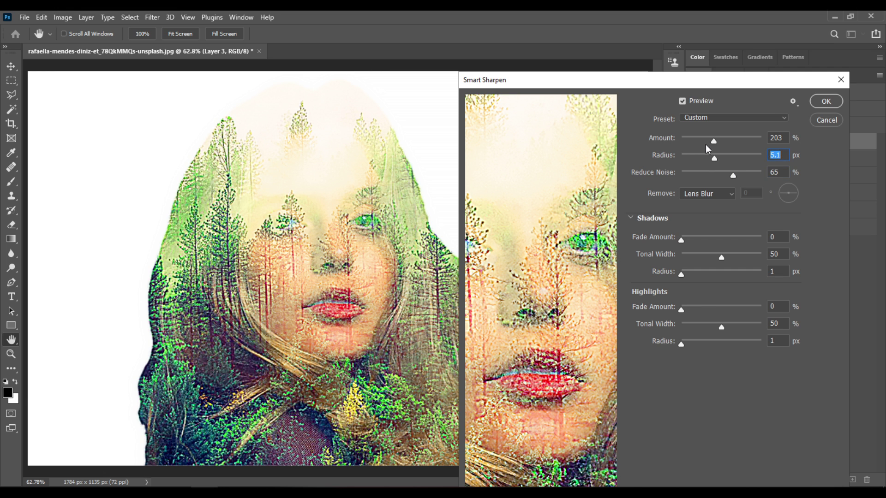
{"action": "left_click", "coordinate": [707, 140]}
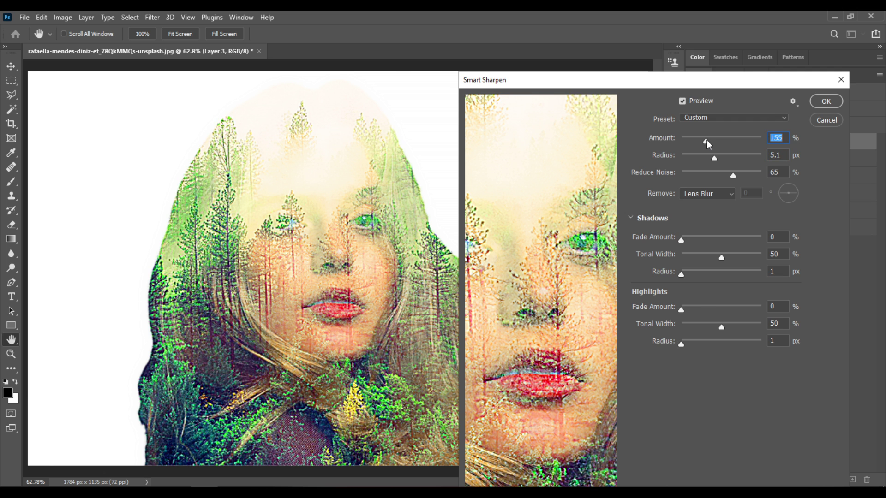
{"action": "left_click", "coordinate": [826, 101]}
{"action": "left_click", "coordinate": [683, 101]}
{"action": "left_click", "coordinate": [684, 101]}
{"action": "left_click", "coordinate": [834, 106]}
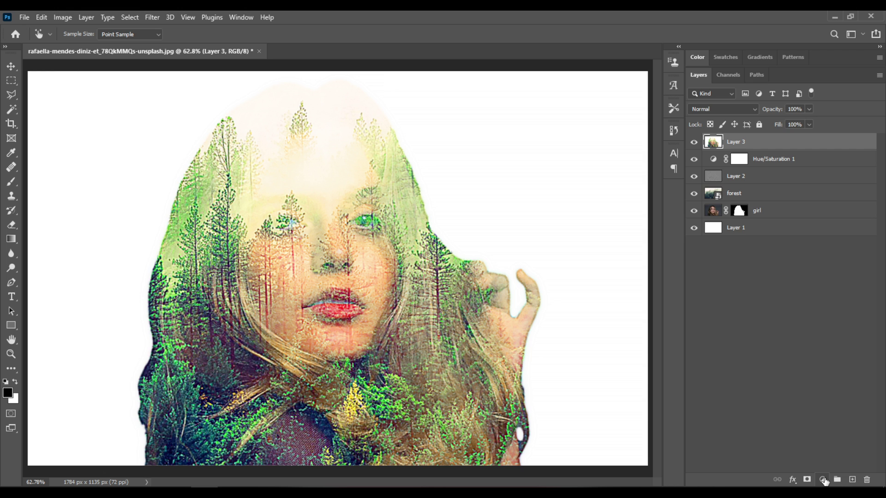
Add a Levels adjustment above the sharpened layer and lower its RGB white input level to about 237
{"action": "left_click", "coordinate": [822, 481]}
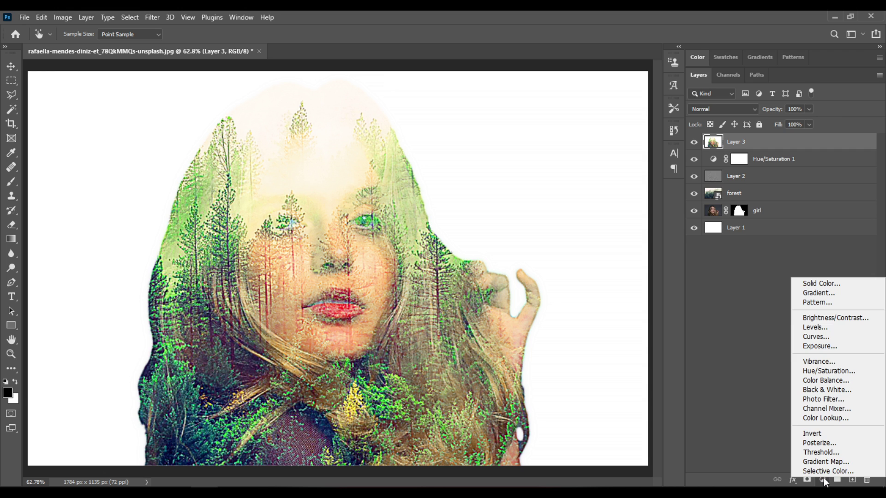
{"action": "left_click", "coordinate": [852, 327]}
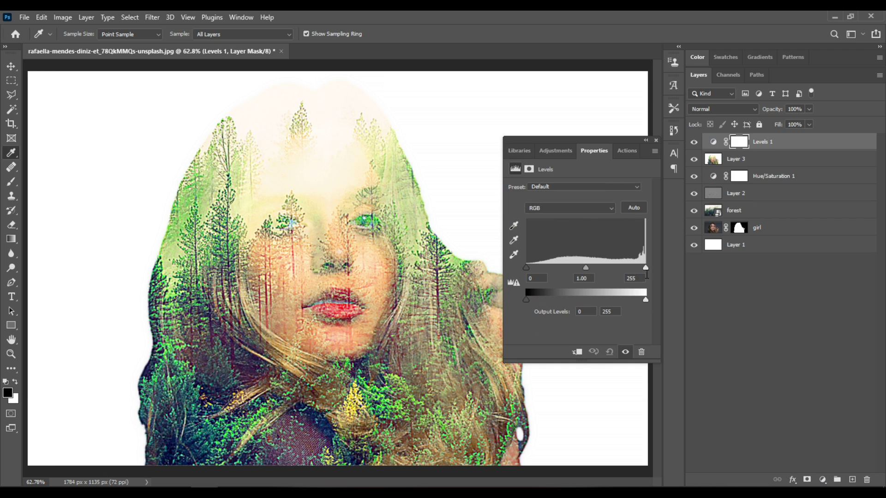
{"action": "left_click_drag", "start_coordinate": [602, 145], "coordinate": [654, 176]}
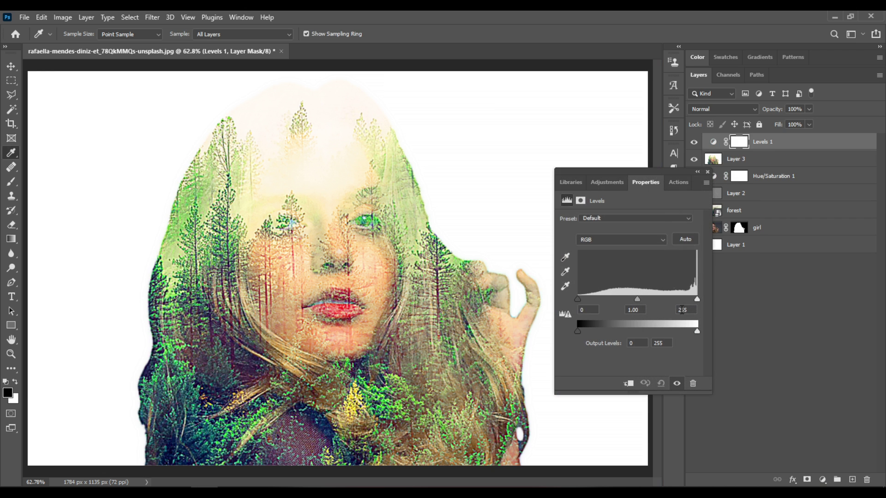
{"action": "mouse_move", "coordinate": [697, 300]}
{"action": "left_mouse_down"}
{"action": "mouse_move", "coordinate": [680, 303]}
{"action": "mouse_move", "coordinate": [688, 301]}
{"action": "left_mouse_up"}
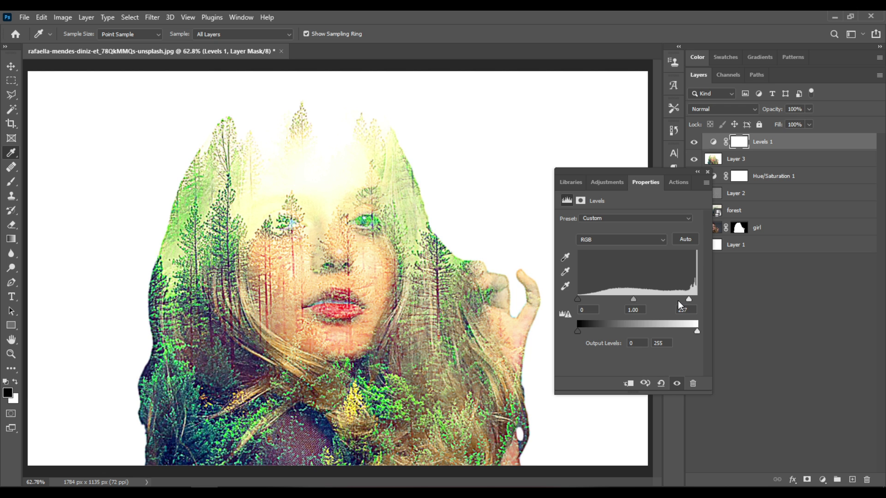
Compare the image with and without the Levels adjustment, and set its midtone input level to about 0.79
{"action": "left_click", "coordinate": [677, 383]}
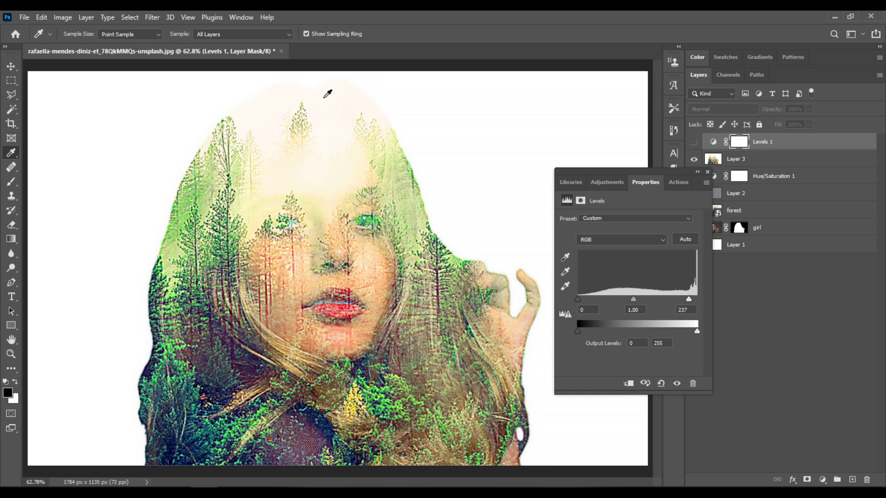
{"action": "left_click", "coordinate": [678, 384]}
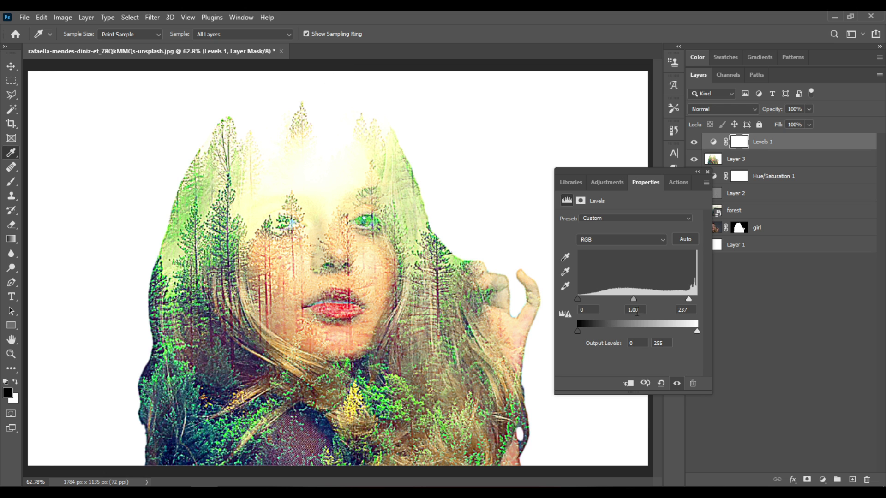
{"action": "left_click_drag", "start_coordinate": [634, 299], "coordinate": [643, 300]}
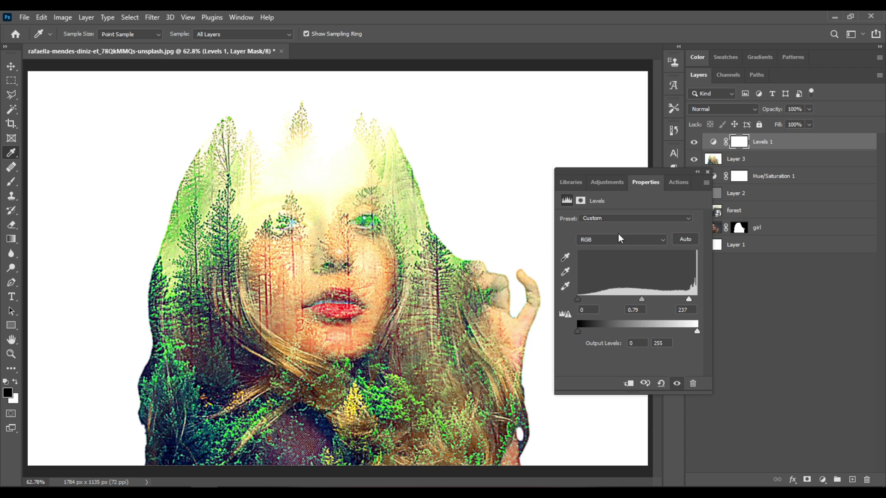
{"action": "left_click", "coordinate": [708, 173]}
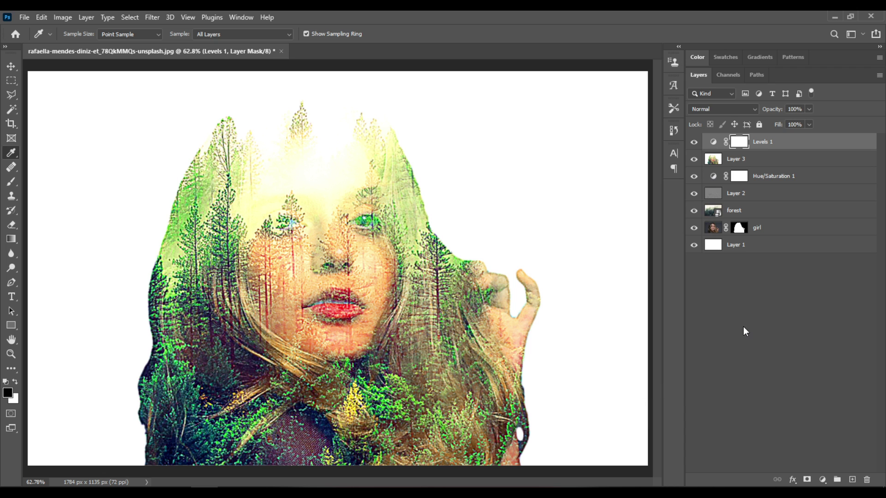